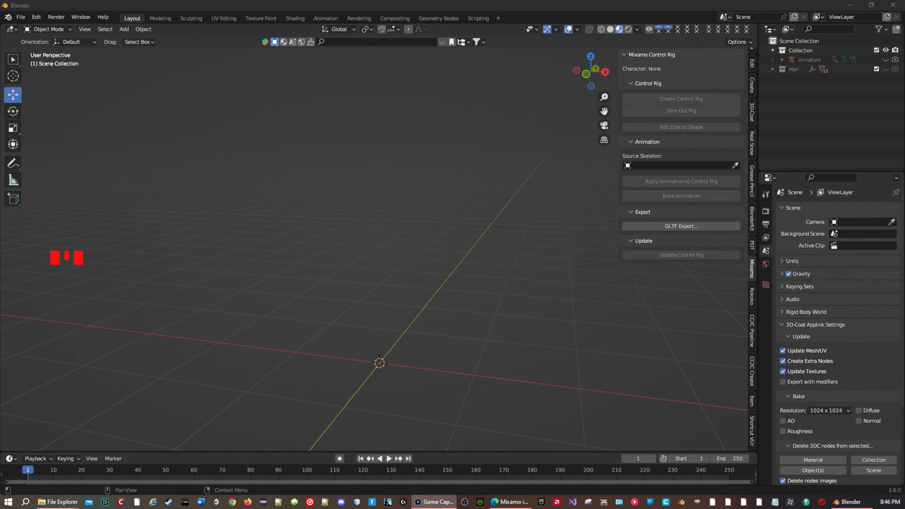
- Switch to the browser and review the Mixamo add-on for Blender page, including its description and download offer
{"action": "left_click", "coordinate": [510, 502]}
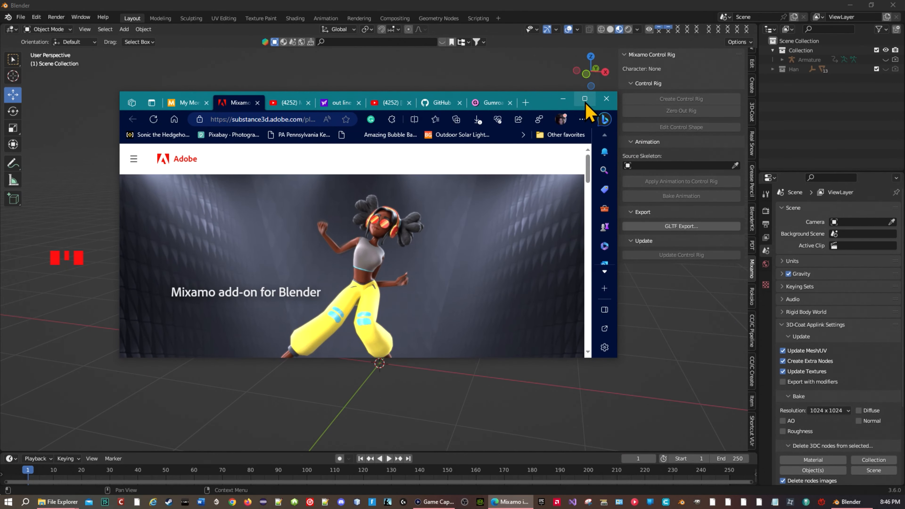
{"action": "left_click", "coordinate": [584, 99]}
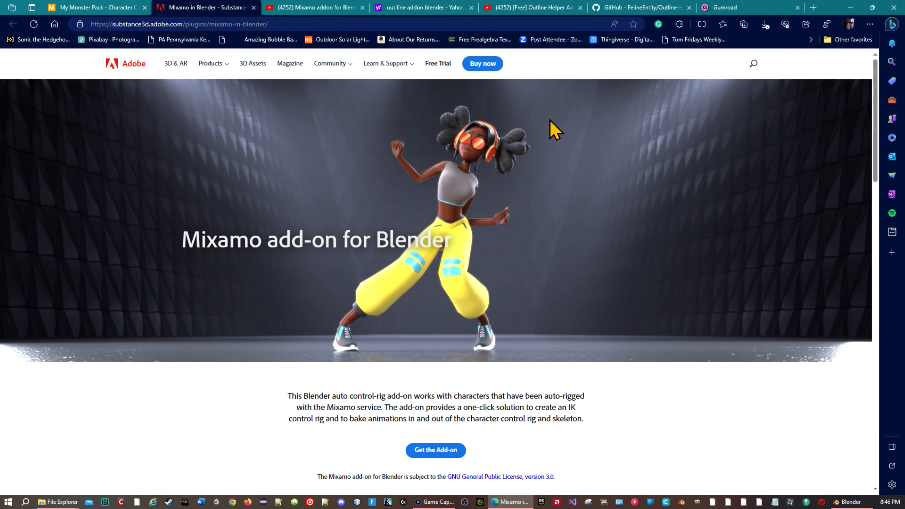
{"action": "scroll", "coordinate": [495, 238], "scroll_direction": "down", "scroll_amount": 2}
{"action": "scroll", "coordinate": [497, 242], "scroll_direction": "up", "scroll_amount": 1}
{"action": "scroll", "coordinate": [497, 245], "scroll_direction": "up", "scroll_amount": 1}
{"action": "scroll", "coordinate": [412, 228], "scroll_direction": "down", "scroll_amount": 5}
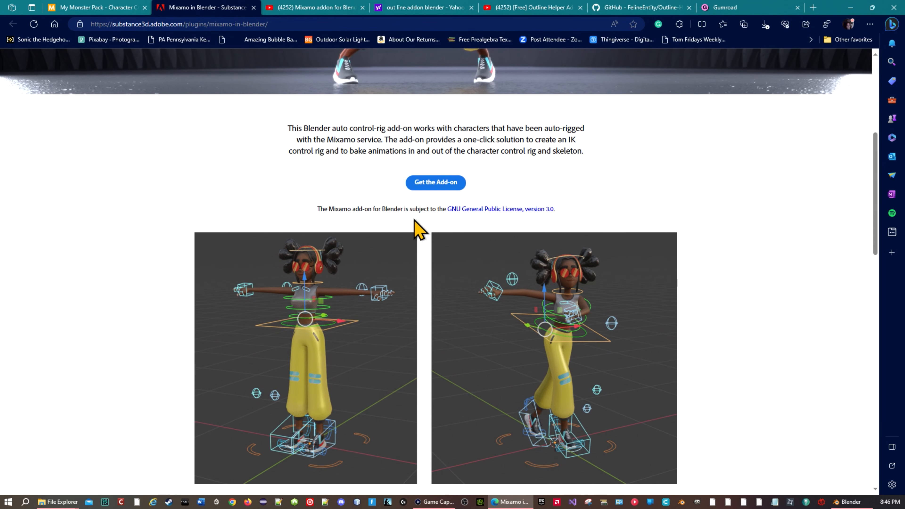
- Request the Mixamo add-on ZIP download, cancel saving it, and return to Blender
{"action": "left_click", "coordinate": [452, 182]}
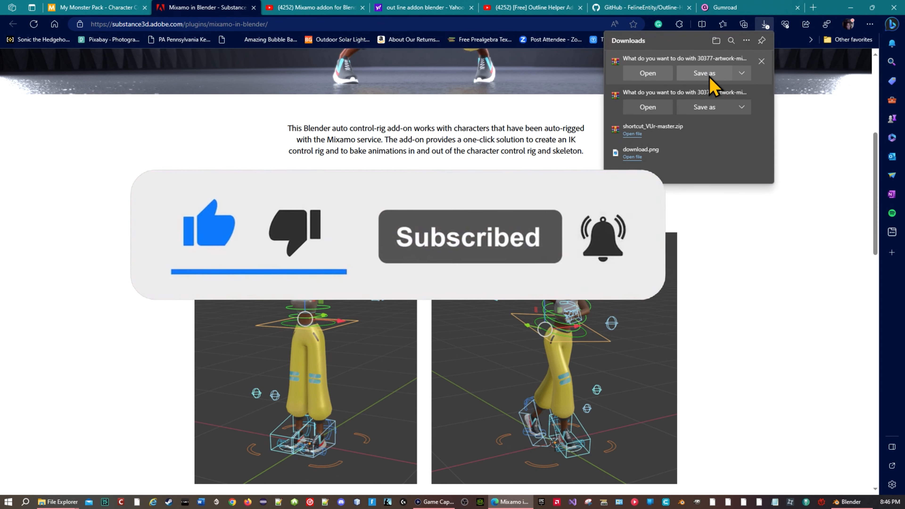
{"action": "left_click", "coordinate": [704, 73]}
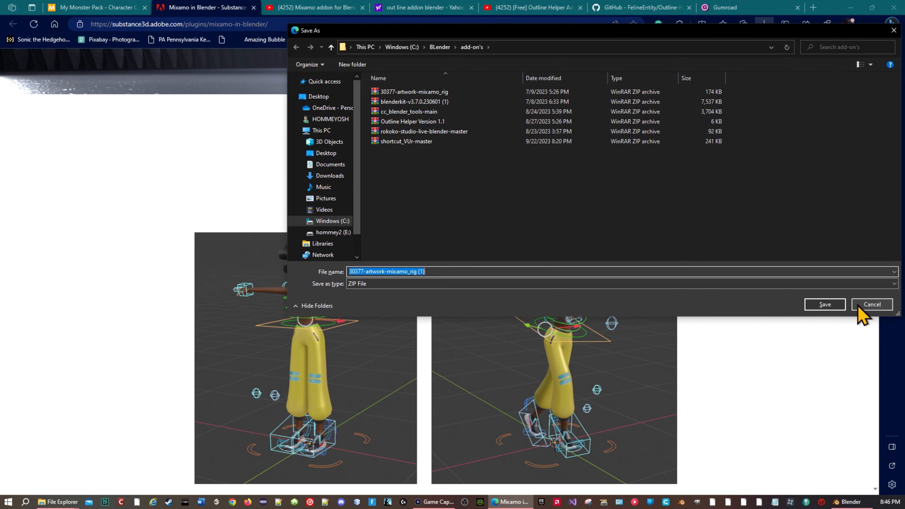
{"action": "left_click", "coordinate": [876, 305]}
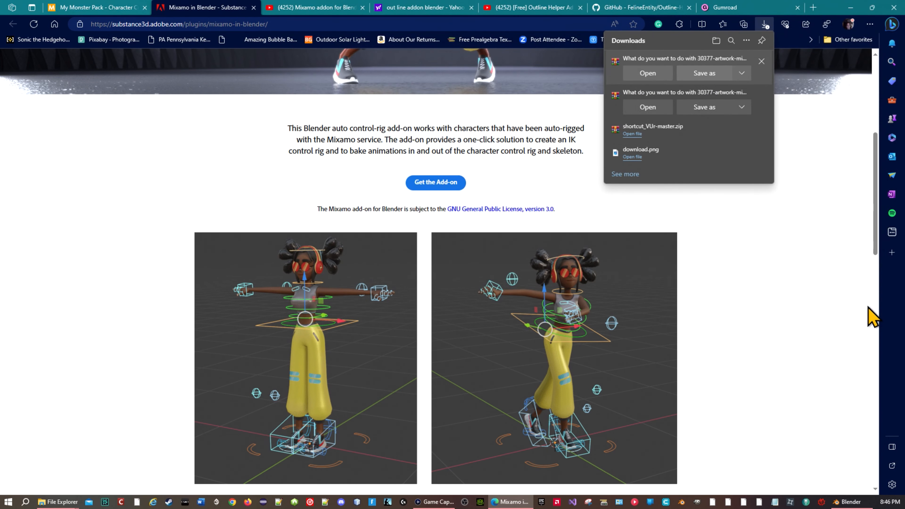
{"action": "left_click", "coordinate": [851, 7]}
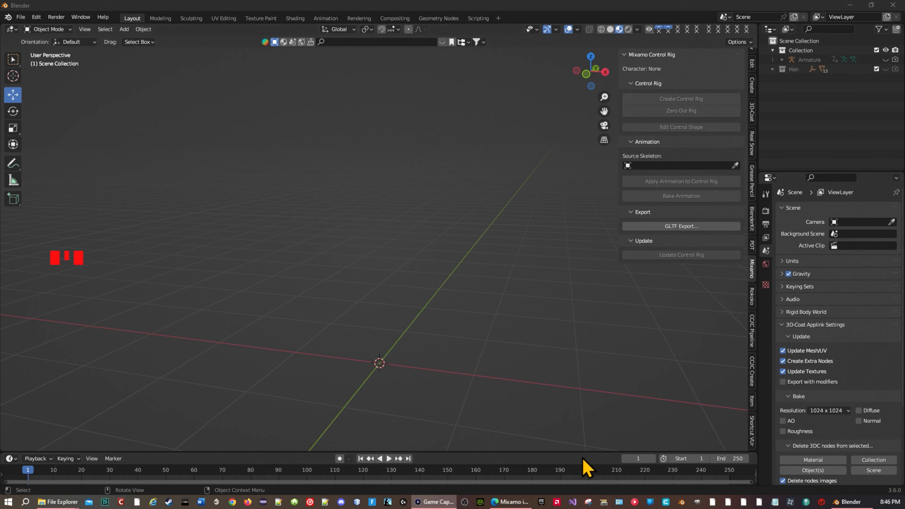
- Install the add-on from 30377-artwork-mixamo_rig.zip through the Blender preferences
{"action": "left_click", "coordinate": [36, 18]}
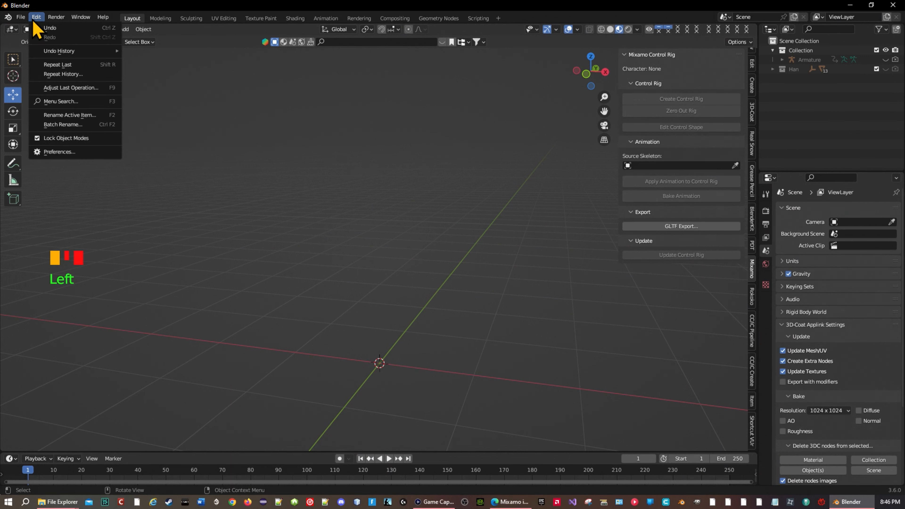
{"action": "left_click", "coordinate": [64, 151]}
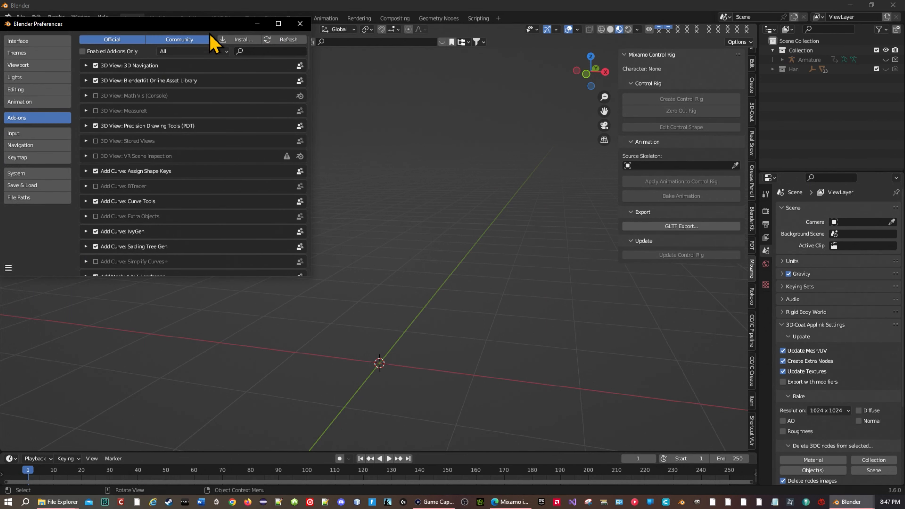
{"action": "left_click", "coordinate": [244, 39]}
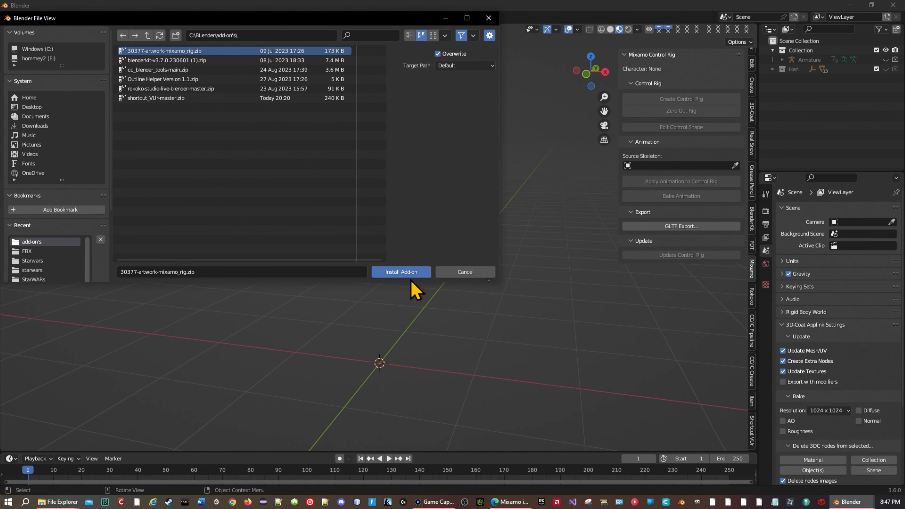
{"action": "left_click", "coordinate": [418, 275]}
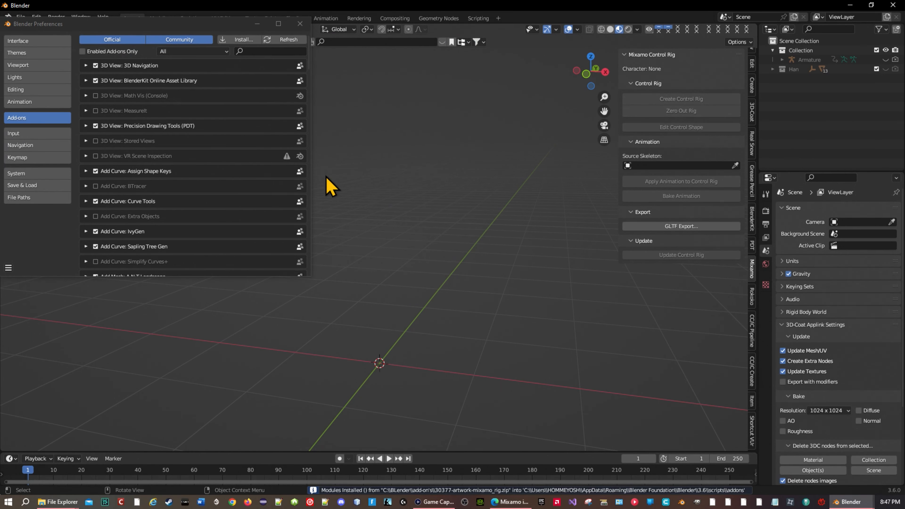
- Search the add-ons for "mix", switch the Mixamo Rig add-on off and on again, and close the preferences
{"action": "left_click", "coordinate": [268, 51]}
{"action": "type", "text": "mix"}
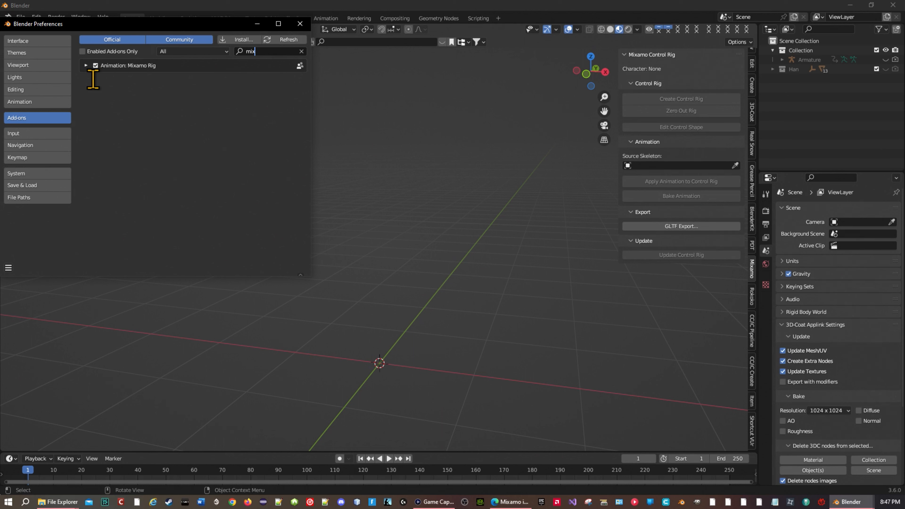
{"action": "left_click", "coordinate": [95, 65]}
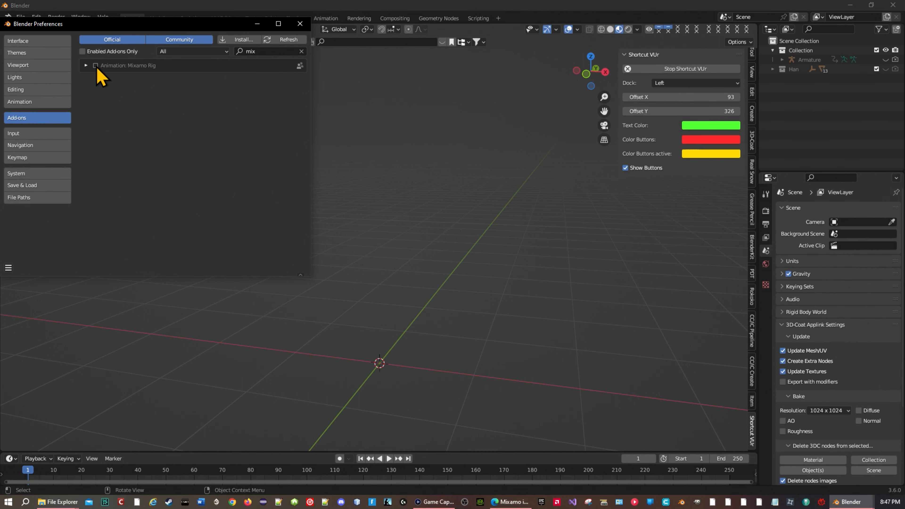
{"action": "left_click", "coordinate": [96, 65]}
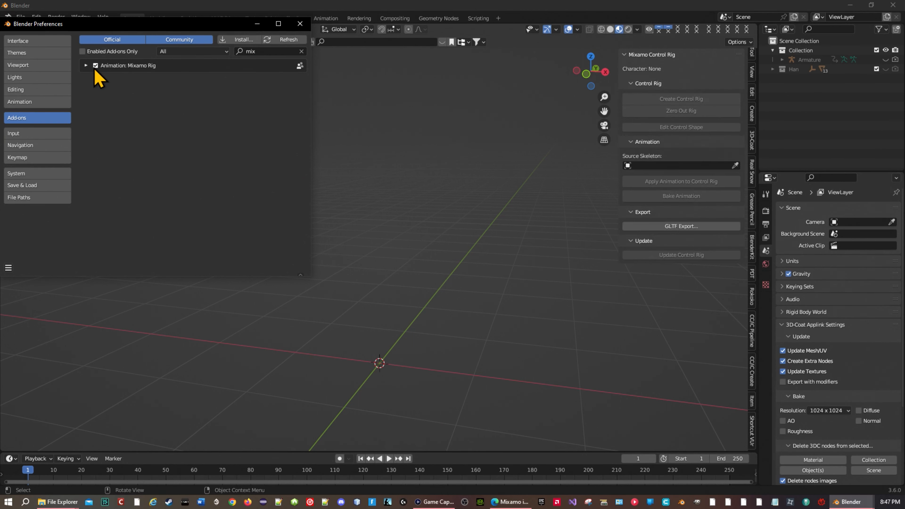
{"action": "left_click", "coordinate": [300, 24]}
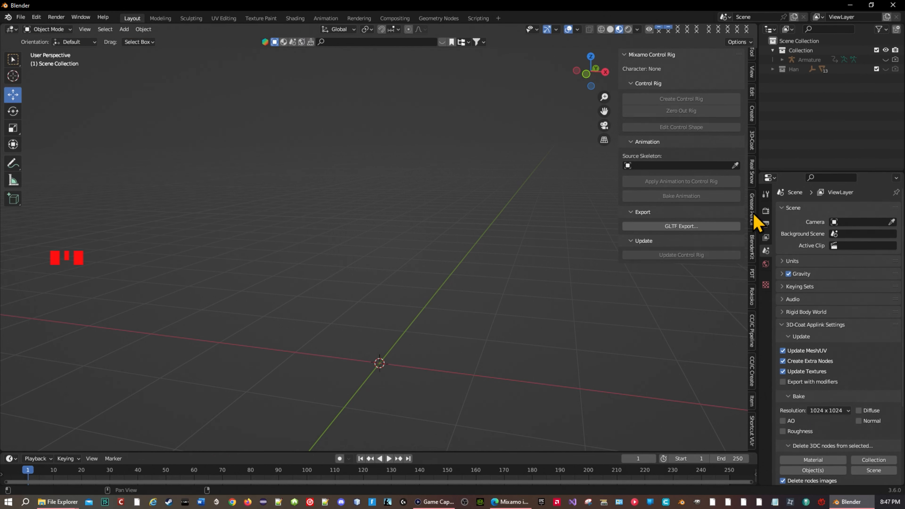
- Look through the viewport sidebar's categories to find and display the Mixamo Control Rig settings
{"action": "scroll", "coordinate": [753, 392], "scroll_direction": "down", "scroll_amount": 6}
{"action": "scroll", "coordinate": [752, 142], "scroll_direction": "up", "scroll_amount": 10}
{"action": "left_click", "coordinate": [754, 65]}
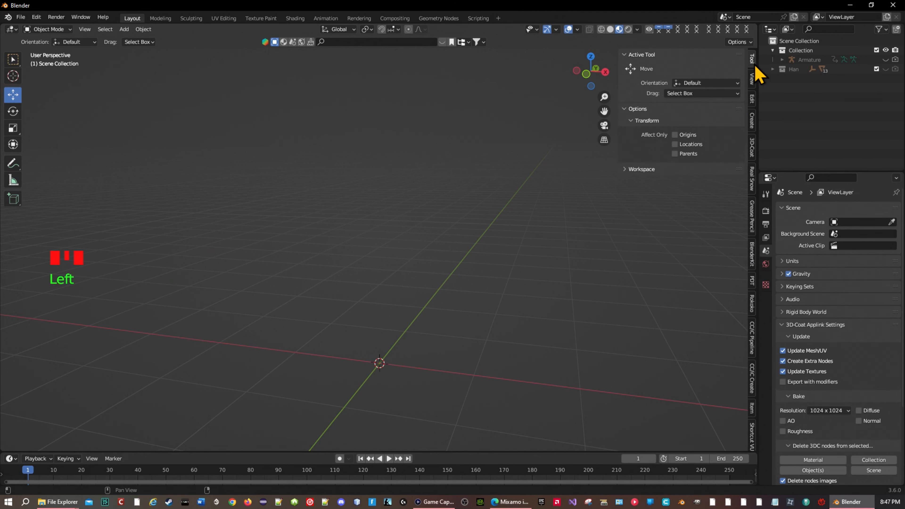
{"action": "left_click", "coordinate": [753, 79]}
{"action": "left_click", "coordinate": [752, 98]}
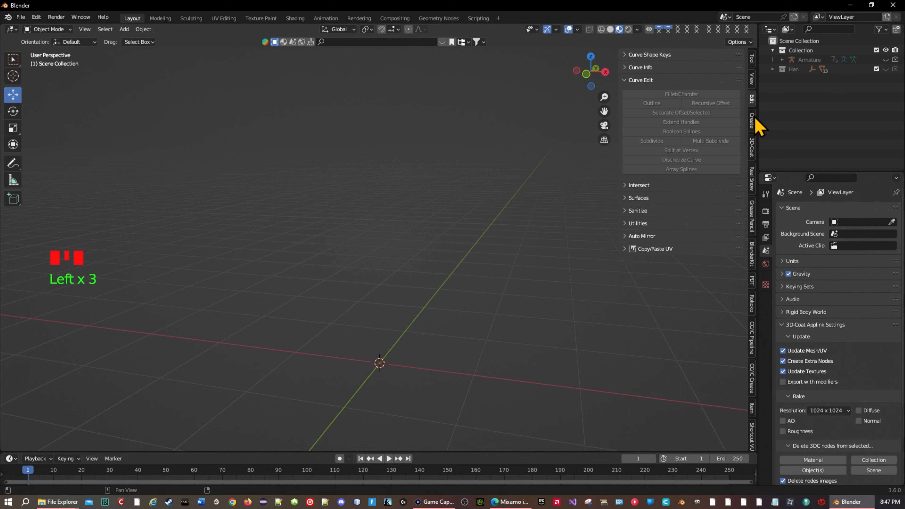
{"action": "left_click", "coordinate": [755, 120]}
{"action": "left_click", "coordinate": [757, 144]}
{"action": "left_click", "coordinate": [753, 181]}
{"action": "left_click", "coordinate": [753, 218]}
{"action": "left_click", "coordinate": [754, 257]}
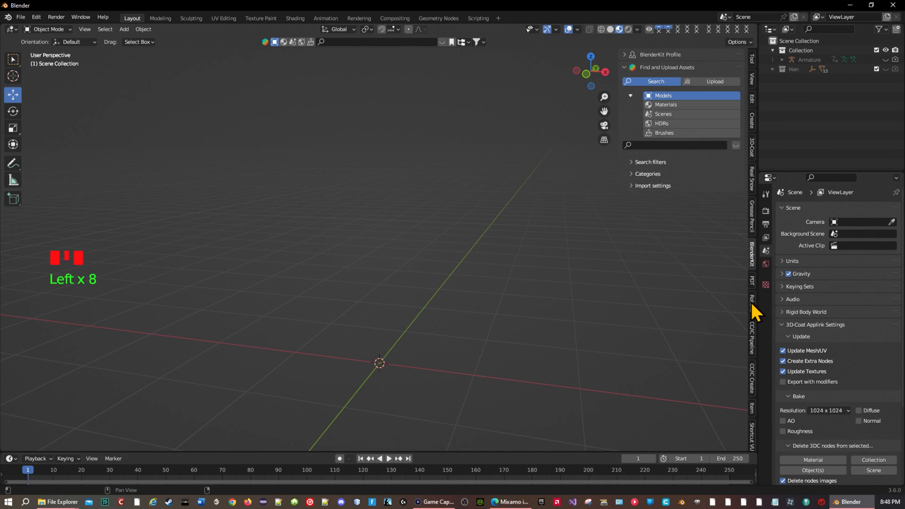
{"action": "left_click", "coordinate": [757, 341]}
{"action": "left_click", "coordinate": [755, 387]}
{"action": "scroll", "coordinate": [753, 430], "scroll_direction": "down", "scroll_amount": 3}
{"action": "scroll", "coordinate": [754, 438], "scroll_direction": "up", "scroll_amount": 1}
{"action": "scroll", "coordinate": [756, 445], "scroll_direction": "down", "scroll_amount": 5}
{"action": "left_click", "coordinate": [753, 438]}
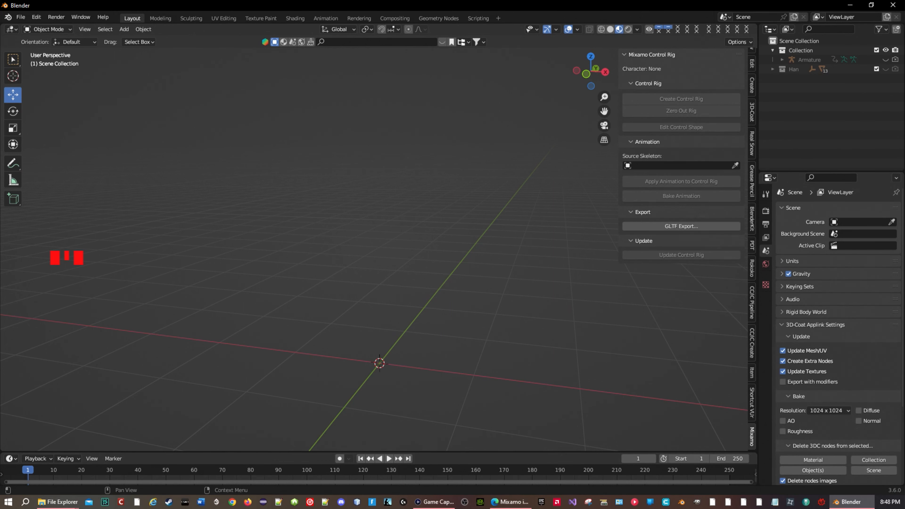
- Switch to the browser, open the Mixamo website on a new page and log in
{"action": "left_click", "coordinate": [510, 502]}
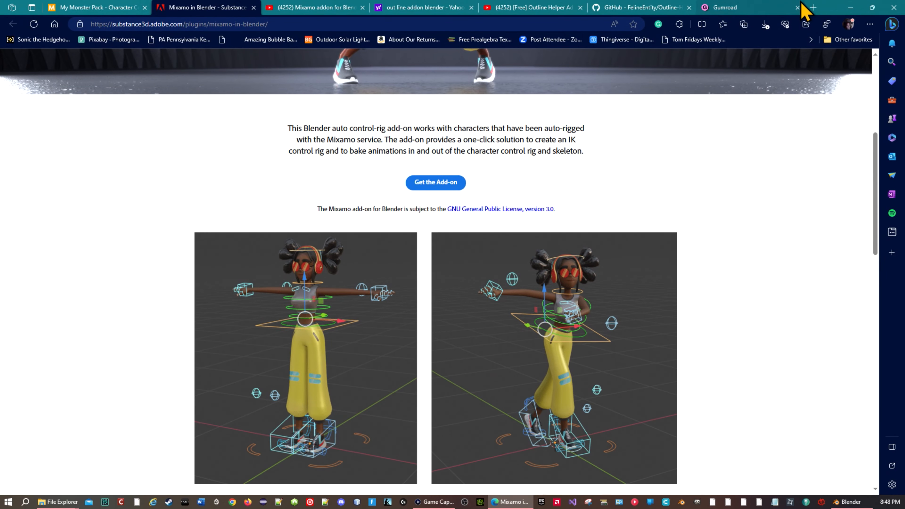
{"action": "left_click", "coordinate": [812, 7]}
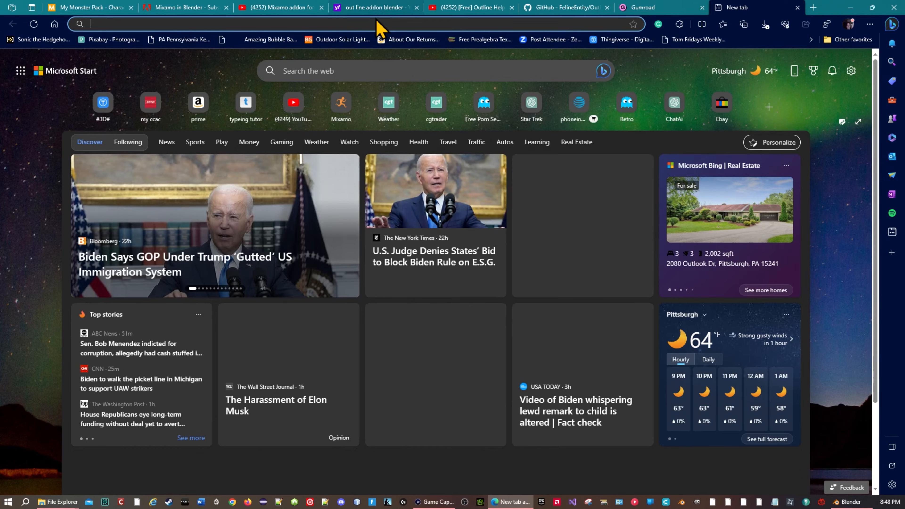
{"action": "left_click", "coordinate": [341, 103]}
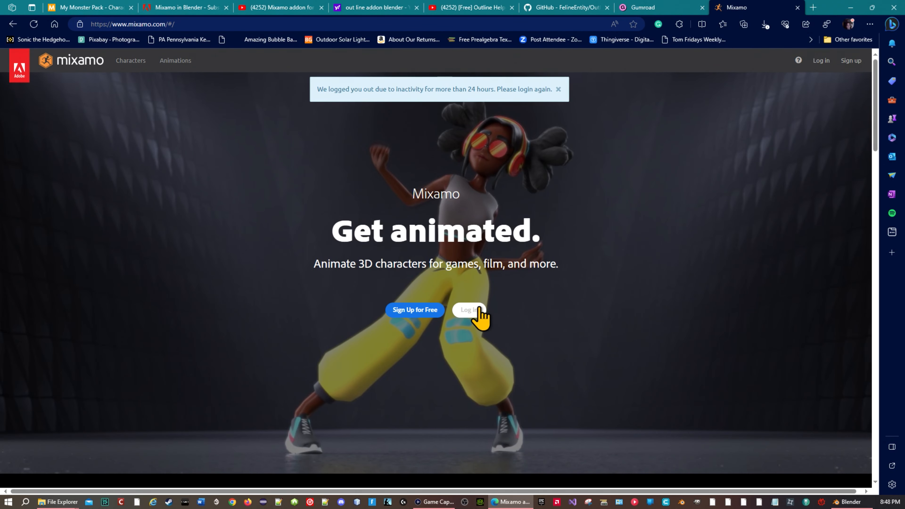
{"action": "left_click", "coordinate": [470, 309]}
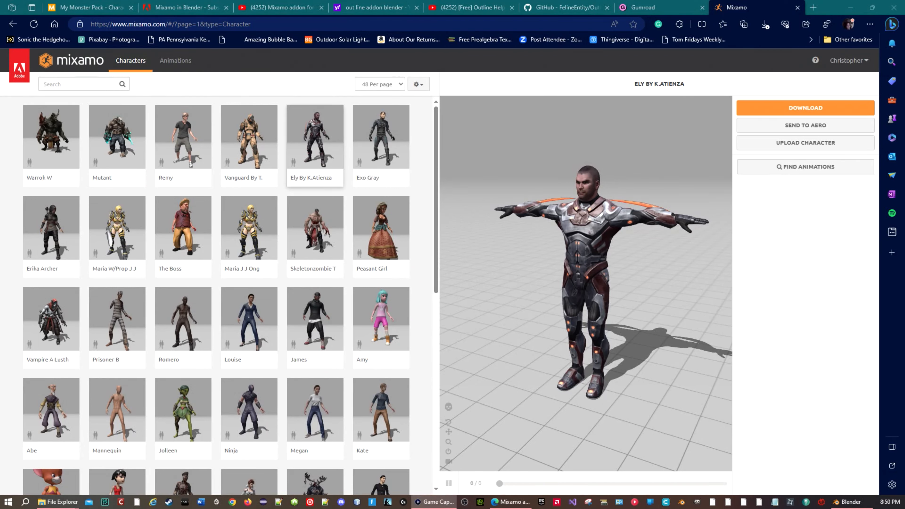
- Download the Ely character as FBX Binary (.fbx) in T-pose and return to Blender
{"action": "left_click", "coordinate": [834, 111]}
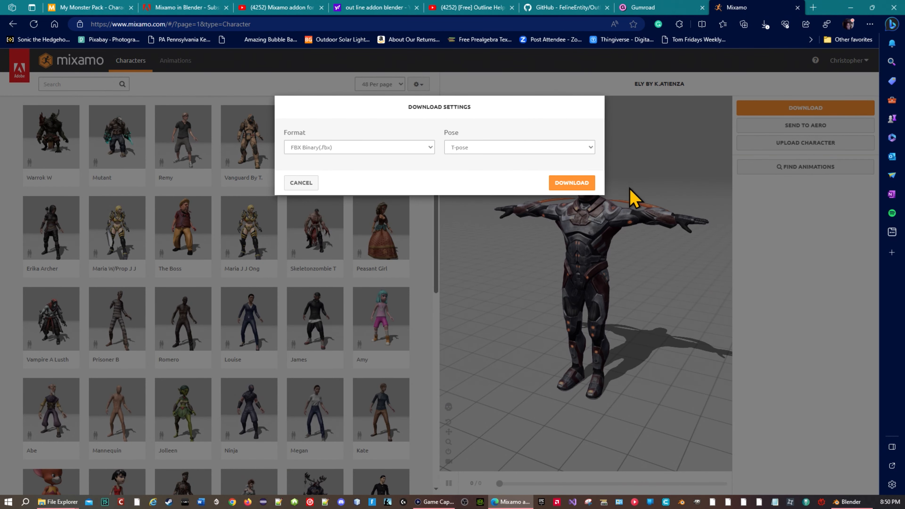
{"action": "left_click", "coordinate": [573, 185]}
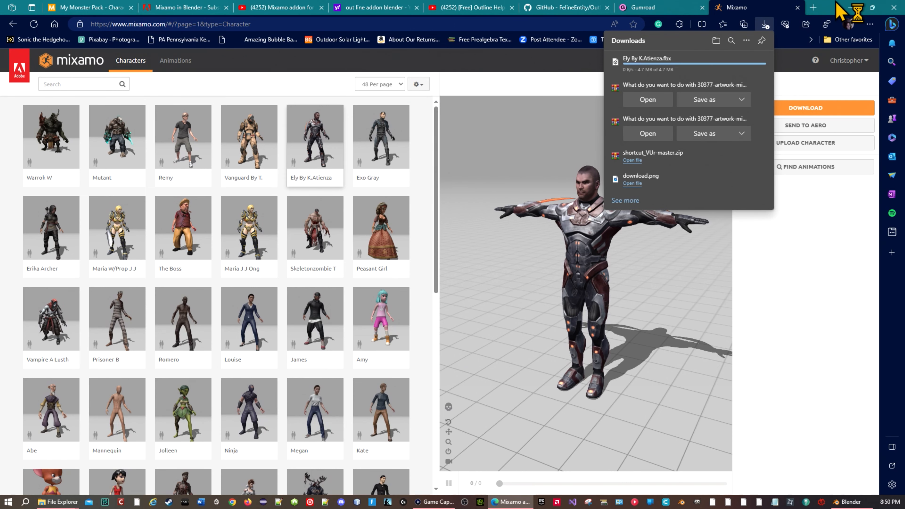
{"action": "left_click", "coordinate": [852, 7]}
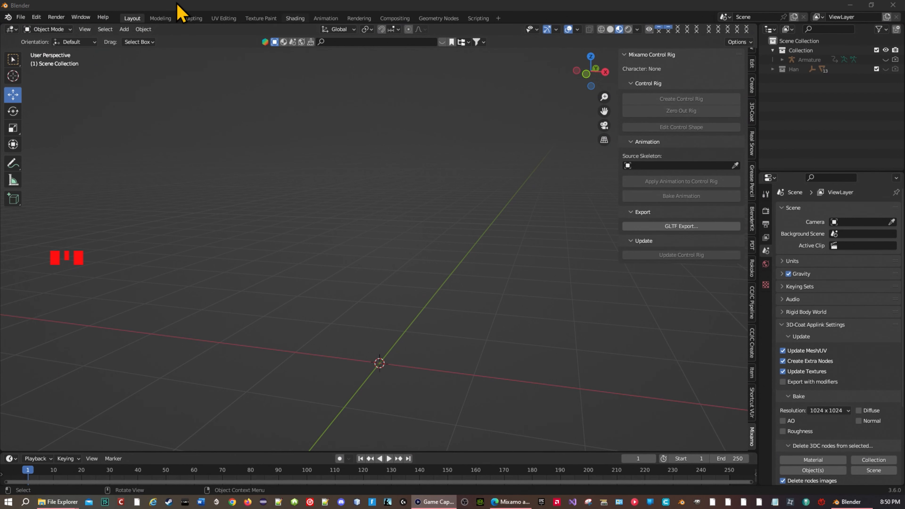
- Import the downloaded Ely character into the scene as an FBX file
{"action": "left_click", "coordinate": [21, 17]}
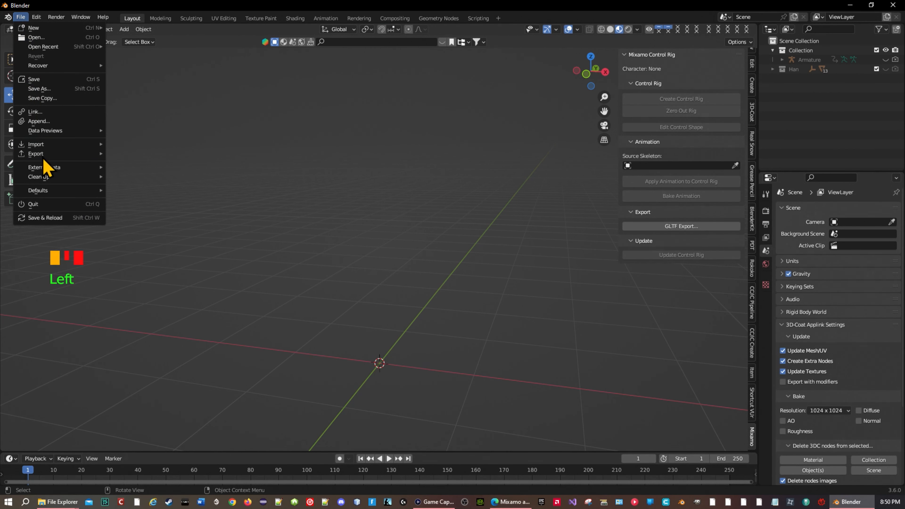
{"action": "mouse_move", "coordinate": [60, 149]}
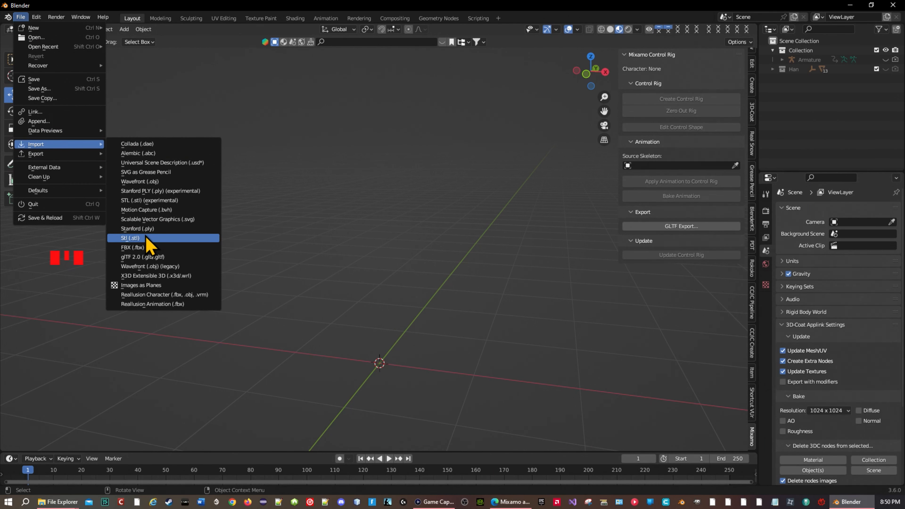
{"action": "double_click", "coordinate": [150, 247]}
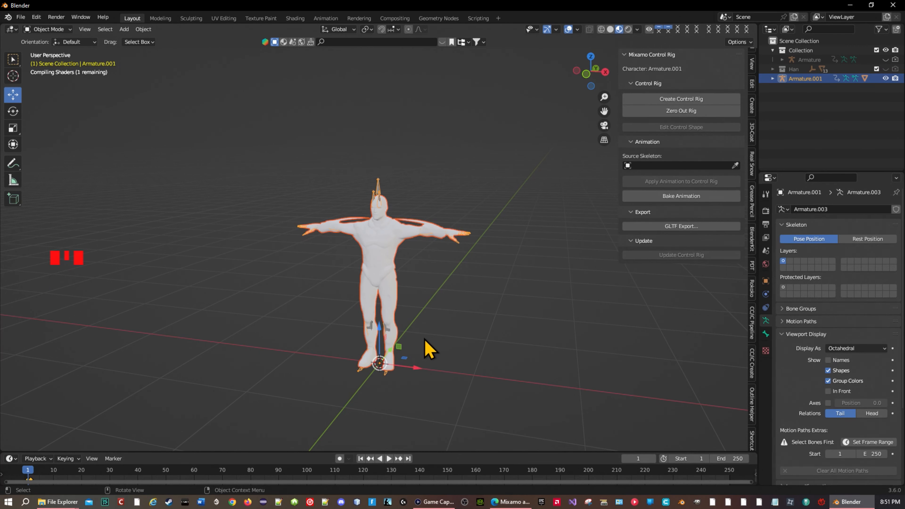
{"action": "scroll", "coordinate": [430, 349], "scroll_direction": "up", "scroll_amount": 3}
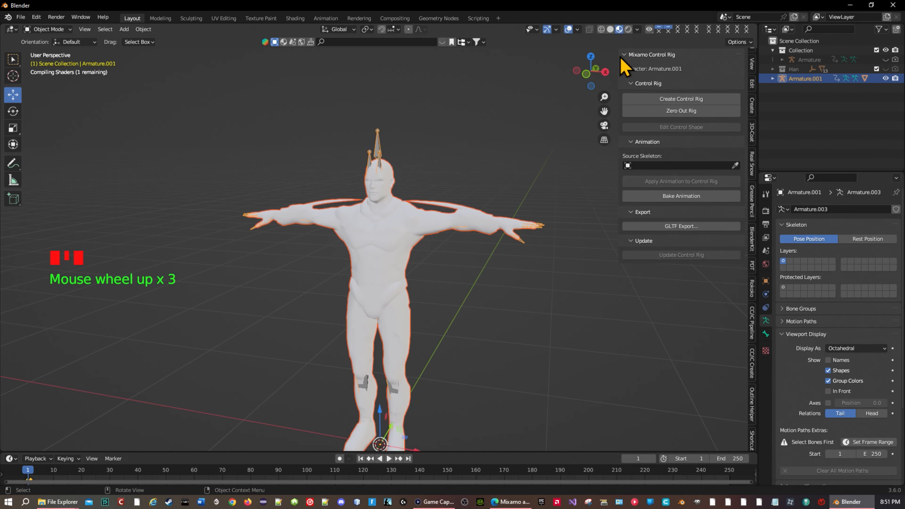
{"action": "scroll", "coordinate": [503, 238], "scroll_direction": "down", "scroll_amount": 1}
{"action": "middle_click_drag", "start_coordinate": [456, 247], "coordinate": [62, 237]}
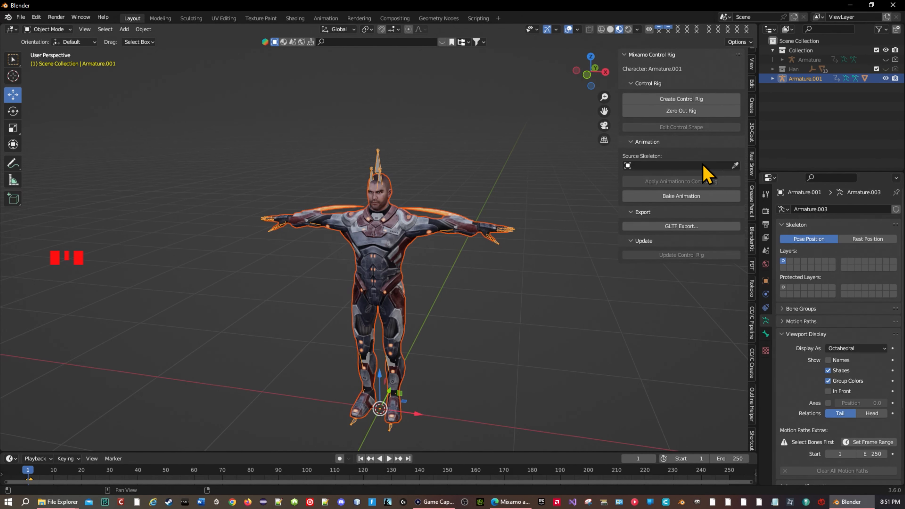
{"action": "left_click", "coordinate": [735, 165]}
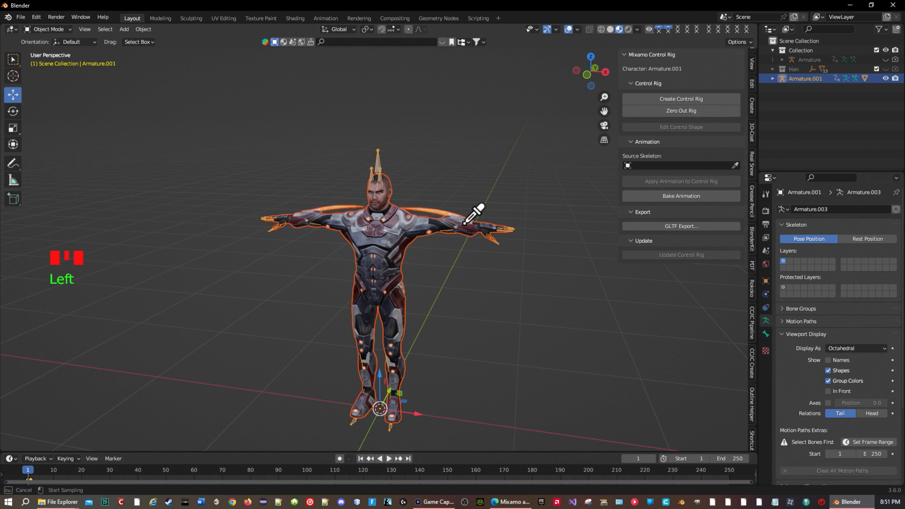
{"action": "left_click", "coordinate": [378, 166]}
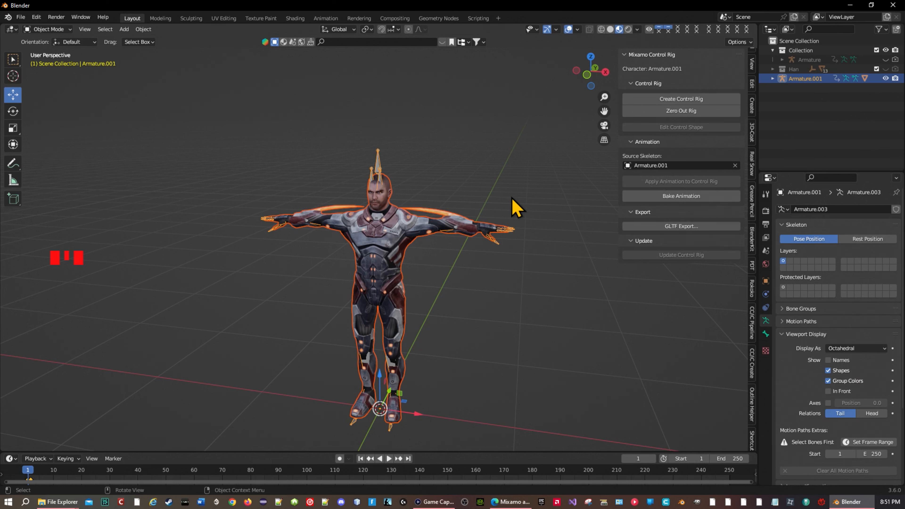
{"action": "left_click", "coordinate": [735, 165]}
- Rename the imported character's armature to "Man" in the scene collection
{"action": "left_click", "coordinate": [807, 80]}
{"action": "double_click", "coordinate": [804, 79]}
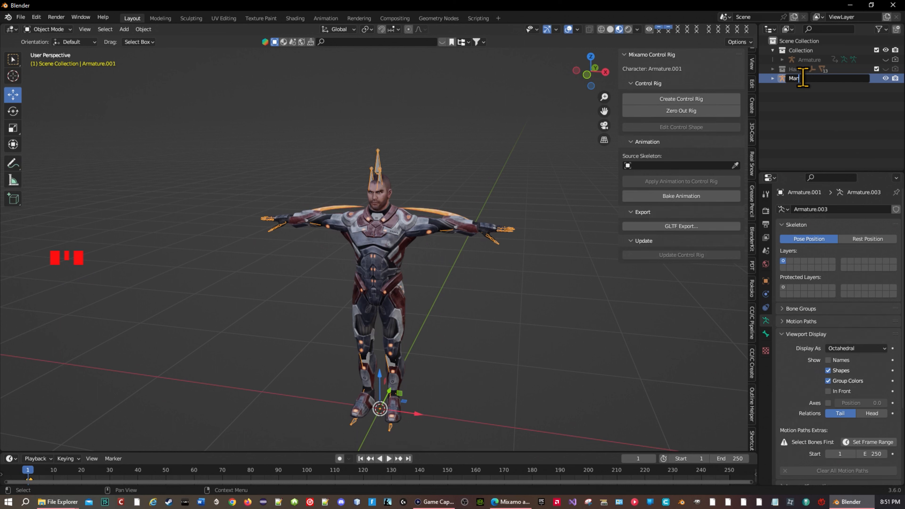
{"action": "type", "text": "Man"}
{"action": "key", "text": "Return"}
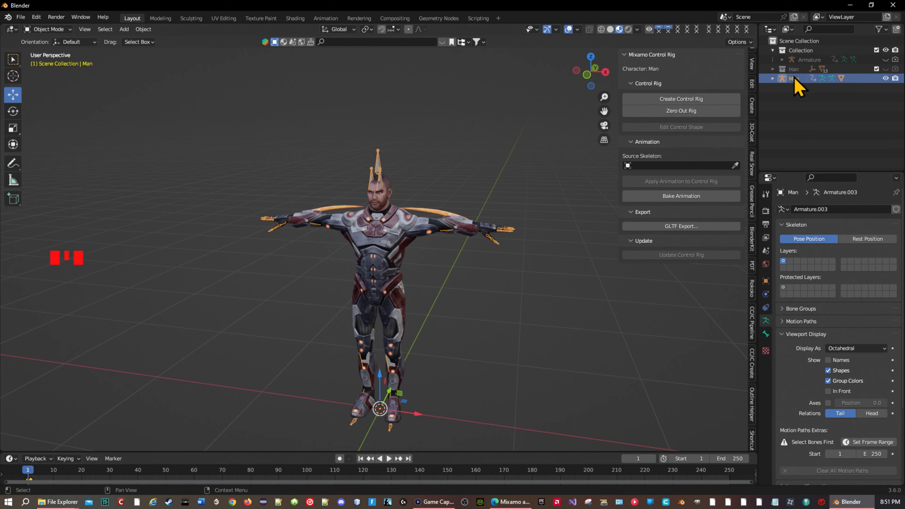
- Set the Man armature as the source skeleton and create its control rig with Apply Animation, IK Arms and IK Legs enabled
{"action": "left_click", "coordinate": [735, 165]}
{"action": "left_click", "coordinate": [378, 171]}
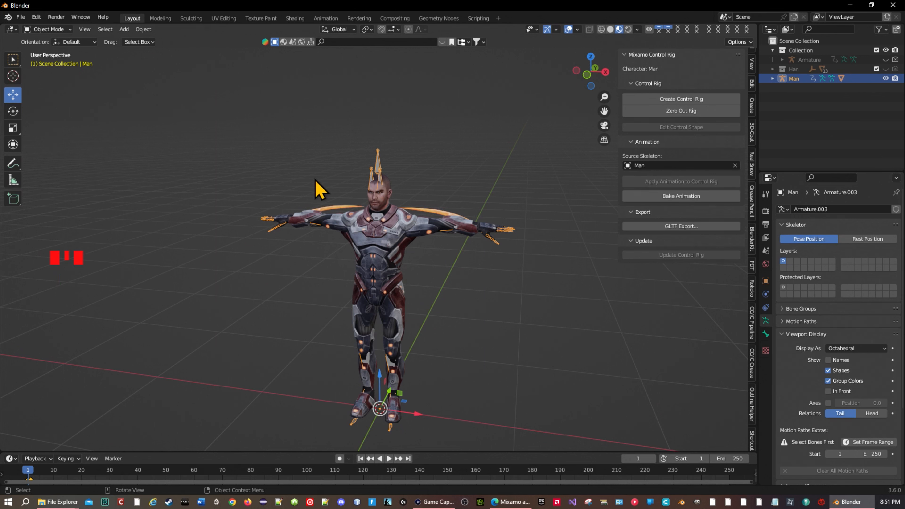
{"action": "left_click", "coordinate": [693, 103]}
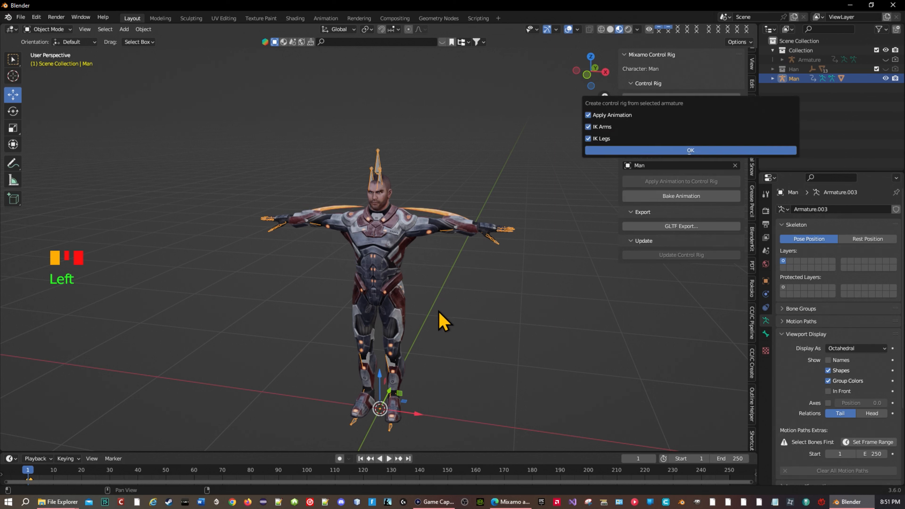
{"action": "left_click", "coordinate": [694, 157]}
{"action": "mouse_move", "coordinate": [521, 291]}
{"action": "middle_mouse_down"}
{"action": "mouse_move", "coordinate": [418, 283]}
{"action": "mouse_move", "coordinate": [513, 288]}
{"action": "middle_mouse_up"}
{"action": "scroll", "coordinate": [543, 281], "scroll_direction": "up", "scroll_amount": 1}
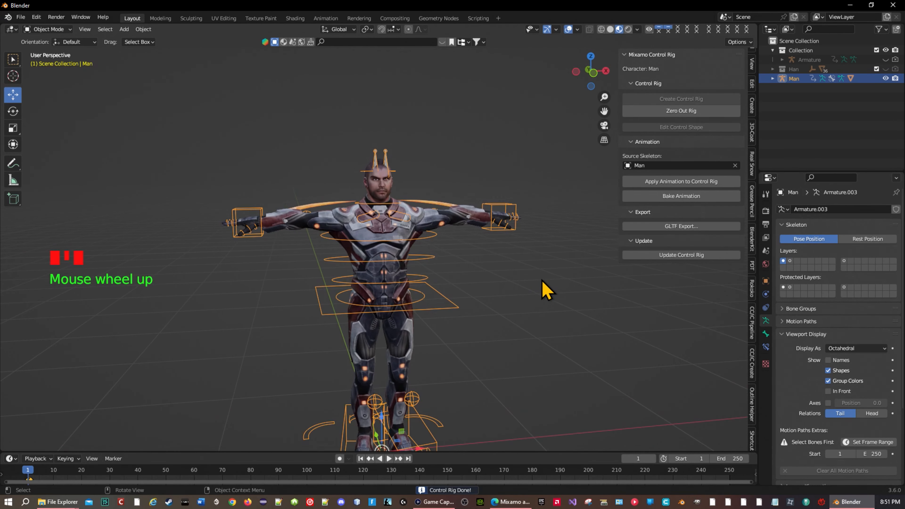
{"action": "scroll", "coordinate": [534, 292], "scroll_direction": "down", "scroll_amount": 2}
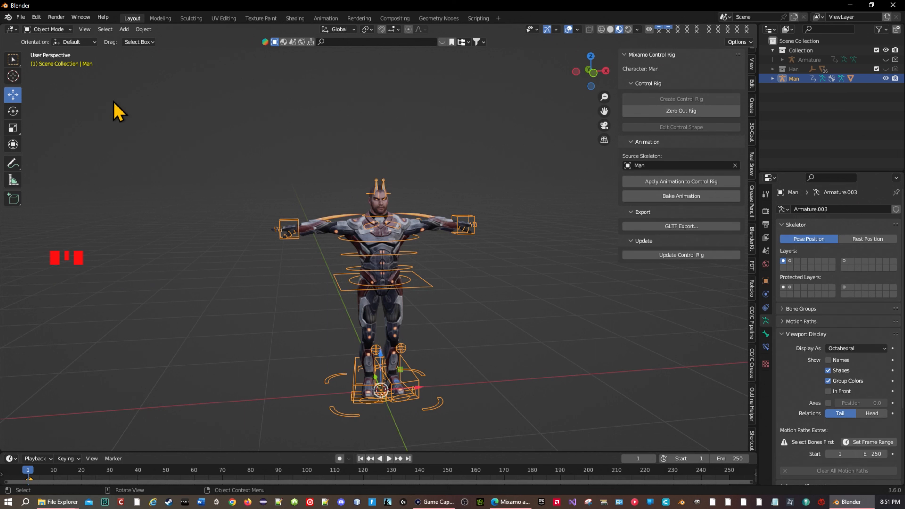
- In Pose Mode, enable X-axis mirroring and move the left hand IK control about -0.22 m in X and -0.51 m in Z
{"action": "left_click", "coordinate": [43, 30]}
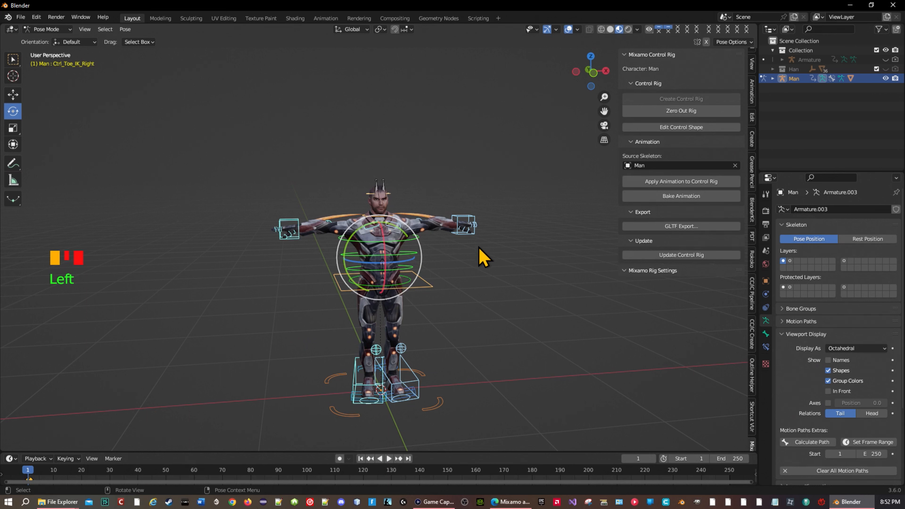
{"action": "left_click", "coordinate": [476, 237]}
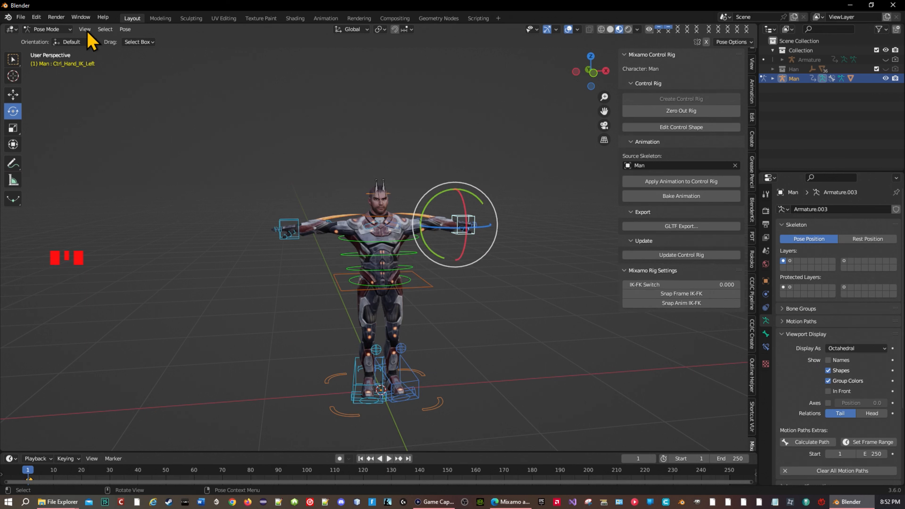
{"action": "left_click", "coordinate": [15, 94]}
{"action": "middle_click_drag", "start_coordinate": [504, 248], "coordinate": [529, 236]}
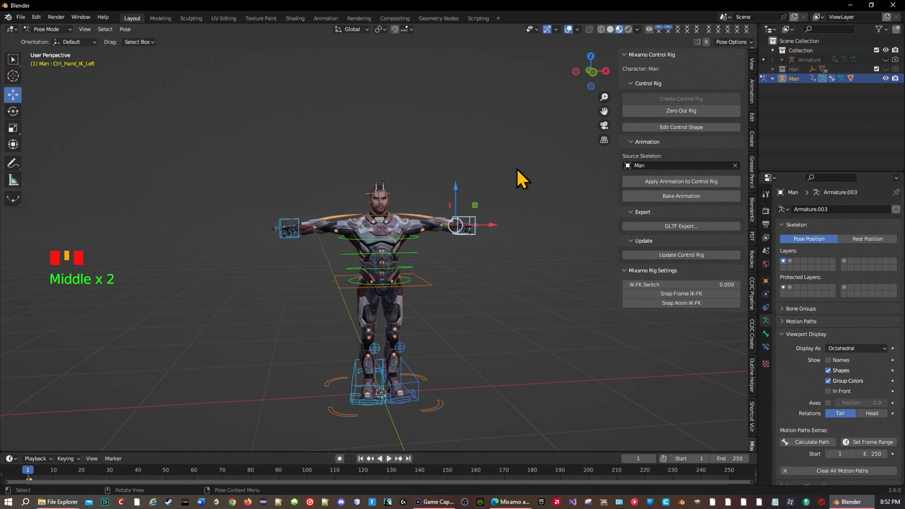
{"action": "left_click", "coordinate": [706, 42]}
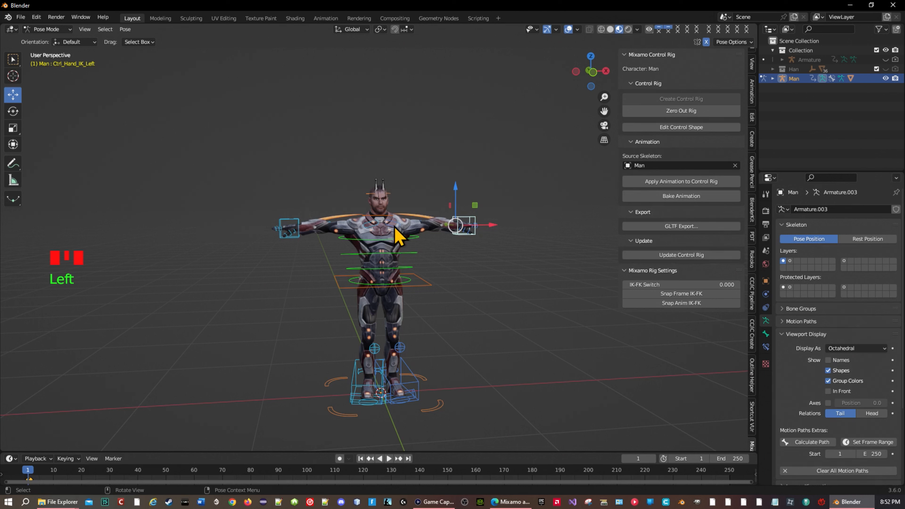
{"action": "left_click_drag", "start_coordinate": [461, 224], "coordinate": [435, 279]}
{"action": "middle_click_drag", "start_coordinate": [479, 307], "coordinate": [453, 300]}
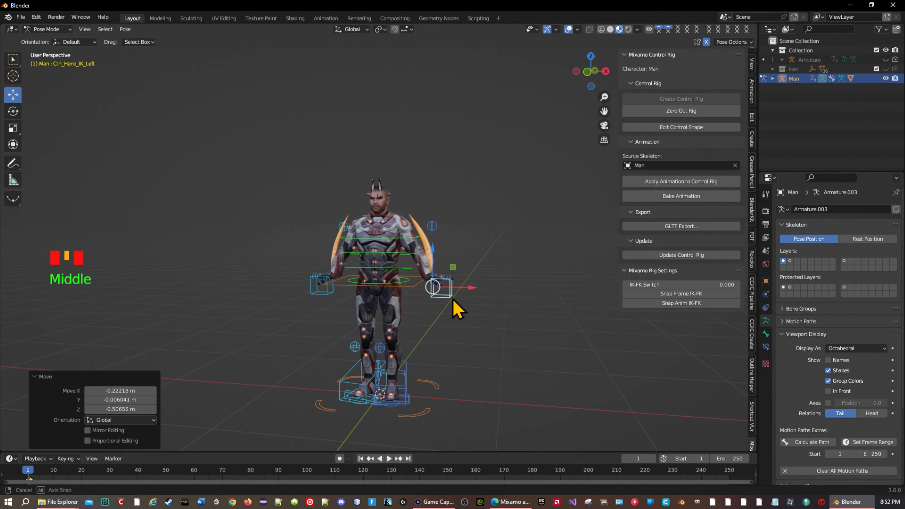
- Rotate the mirrored hand IK controls so the hands point down beside the body
{"action": "left_click", "coordinate": [11, 112]}
{"action": "left_click", "coordinate": [464, 277]}
{"action": "left_click_drag", "start_coordinate": [464, 278], "coordinate": [449, 319]}
{"action": "middle_click_drag", "start_coordinate": [485, 333], "coordinate": [263, 277]}
- Move the left foot IK control slightly outward along the X axis
{"action": "left_click", "coordinate": [398, 398]}
{"action": "left_click", "coordinate": [13, 94]}
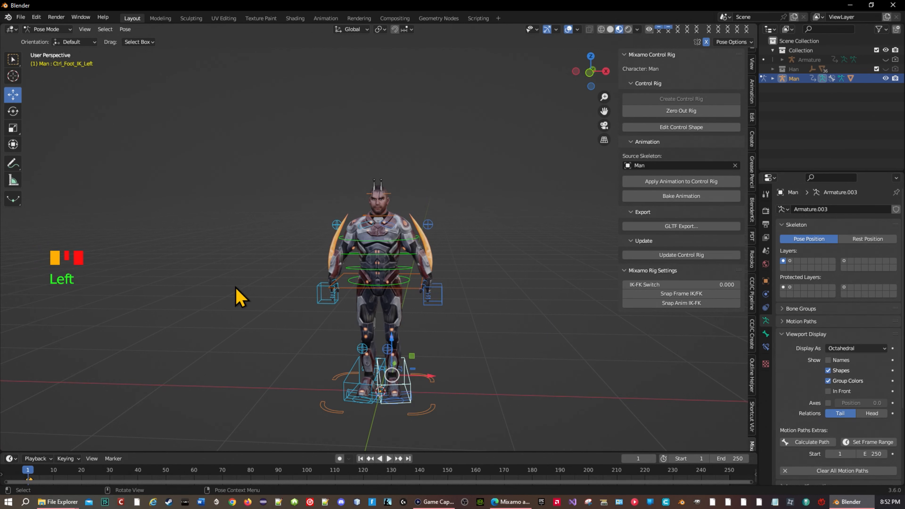
{"action": "left_click_drag", "start_coordinate": [433, 380], "coordinate": [446, 388]}
{"action": "middle_click_drag", "start_coordinate": [447, 388], "coordinate": [398, 388]}
- Try out the left foot roll control by moving it from a side view of the character
{"action": "left_click", "coordinate": [396, 386]}
{"action": "left_click", "coordinate": [395, 345]}
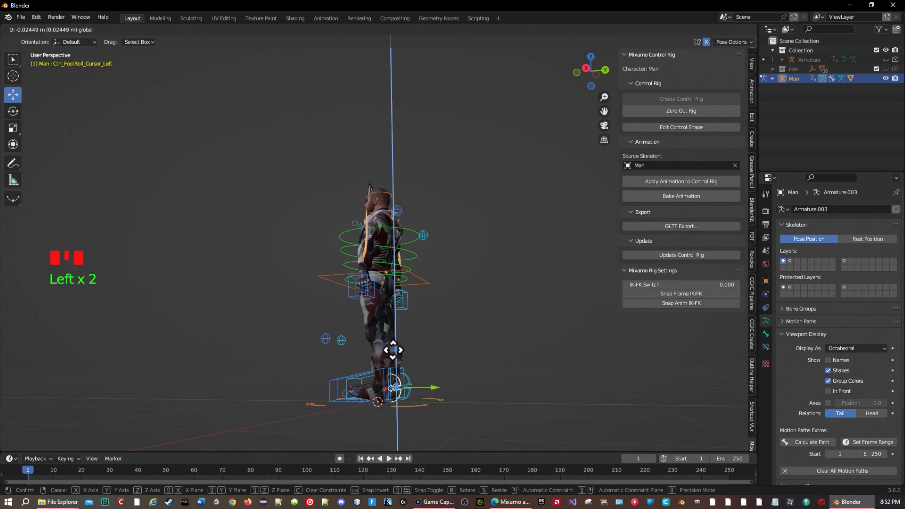
{"action": "left_click_drag", "start_coordinate": [395, 345], "coordinate": [367, 374]}
{"action": "middle_click_drag", "start_coordinate": [367, 374], "coordinate": [474, 385]}
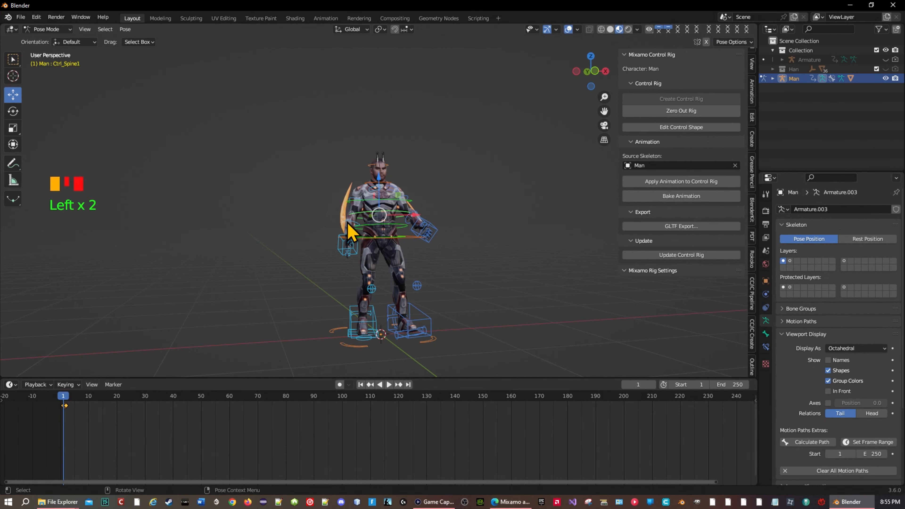
- Rotate the right forearm FK control about -32.3° around the global X axis and reset the pose with Zero Out Rig
{"action": "left_click", "coordinate": [347, 224]}
{"action": "middle_click_drag", "start_coordinate": [334, 236], "coordinate": [365, 200]}
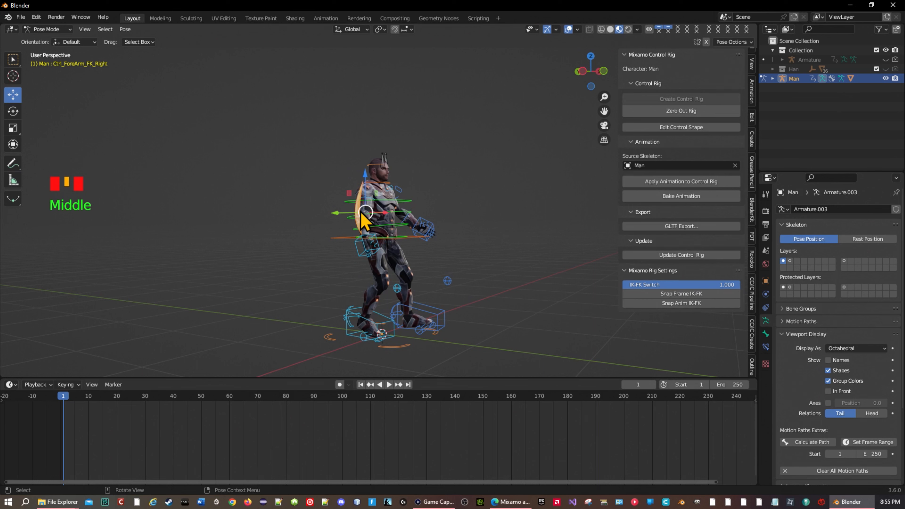
{"action": "double_click", "coordinate": [9, 109]}
{"action": "left_click_drag", "start_coordinate": [397, 207], "coordinate": [408, 218]}
{"action": "middle_click_drag", "start_coordinate": [408, 218], "coordinate": [339, 251]}
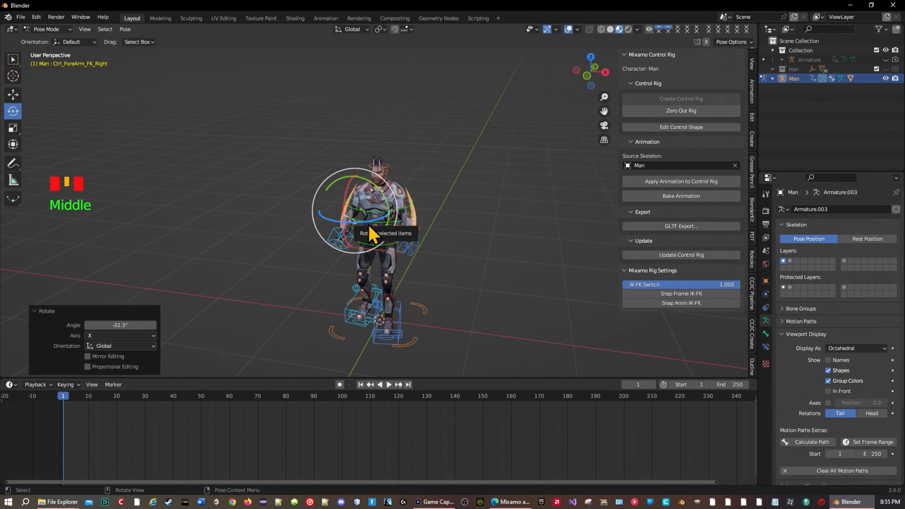
{"action": "left_click", "coordinate": [699, 112]}
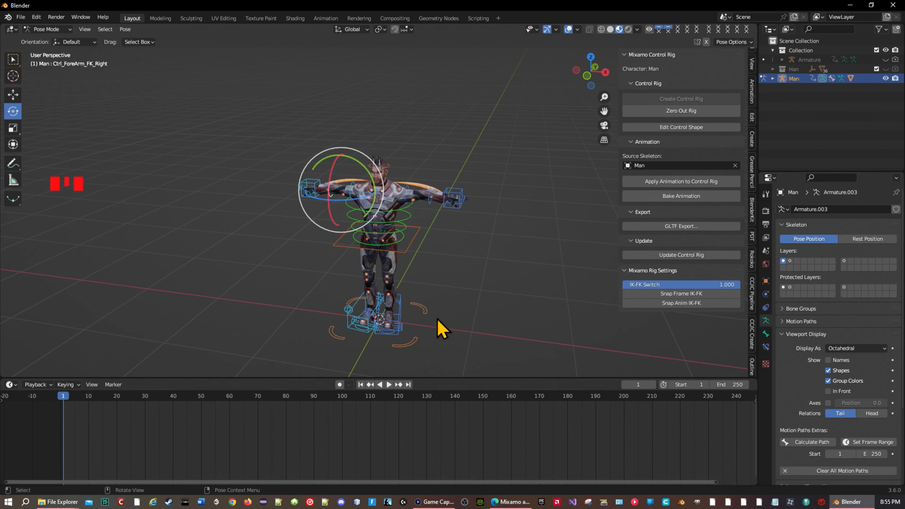
- Switch to Mixamo in the browser, search the animations for "walking" and apply Start Walking to the Ely character
{"action": "left_click", "coordinate": [511, 502]}
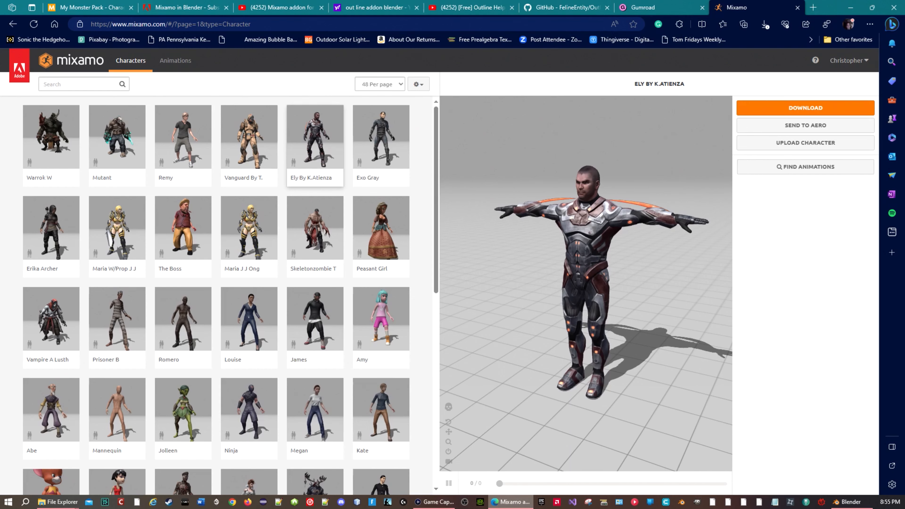
{"action": "left_click", "coordinate": [178, 67]}
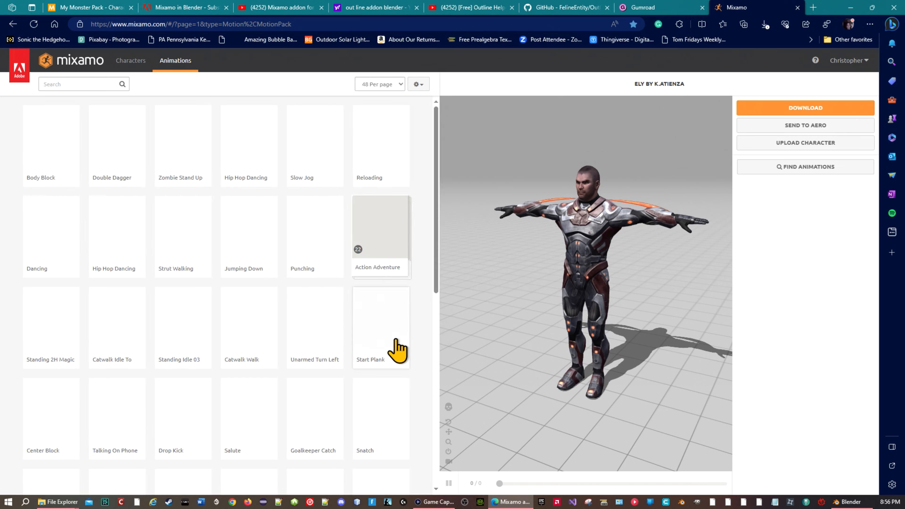
{"action": "type", "text": "walking"}
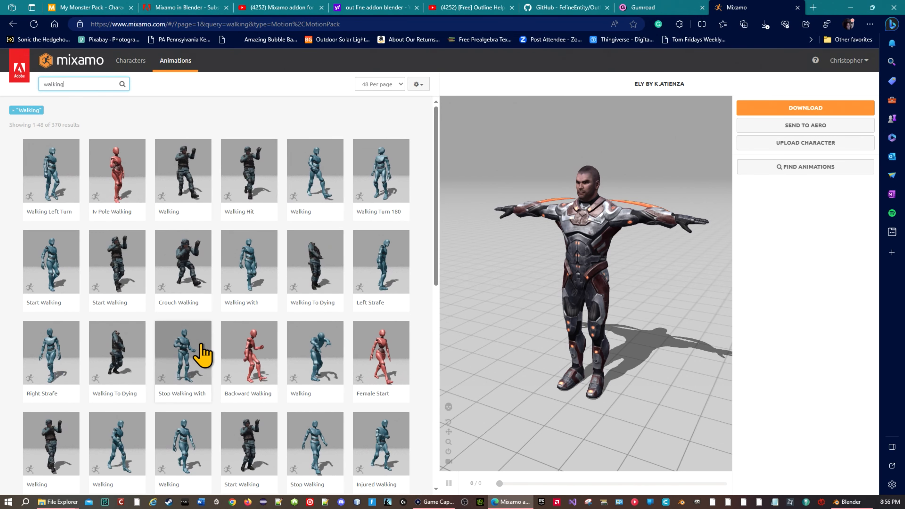
{"action": "left_click", "coordinate": [56, 281]}
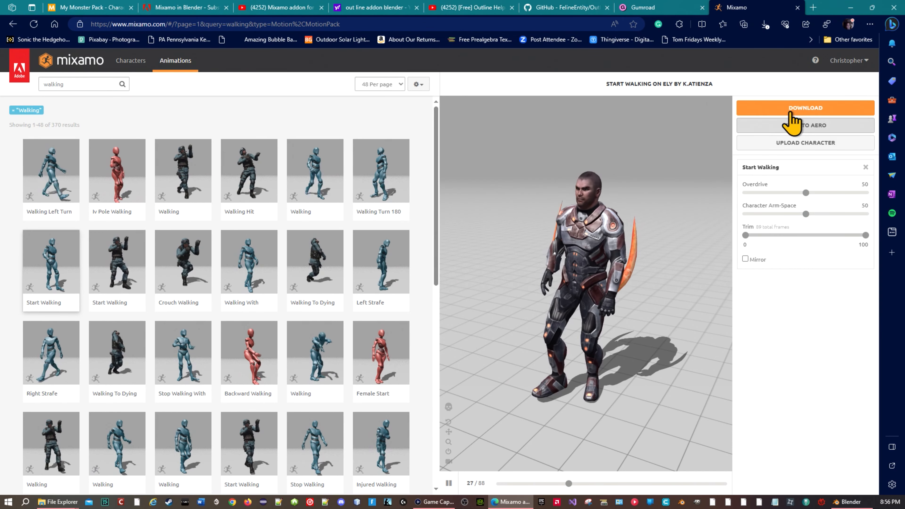
- Download the Start Walking animation as FBX Binary (.fbx) without skin at 30 frames per second and return to Blender
{"action": "left_click", "coordinate": [804, 108]}
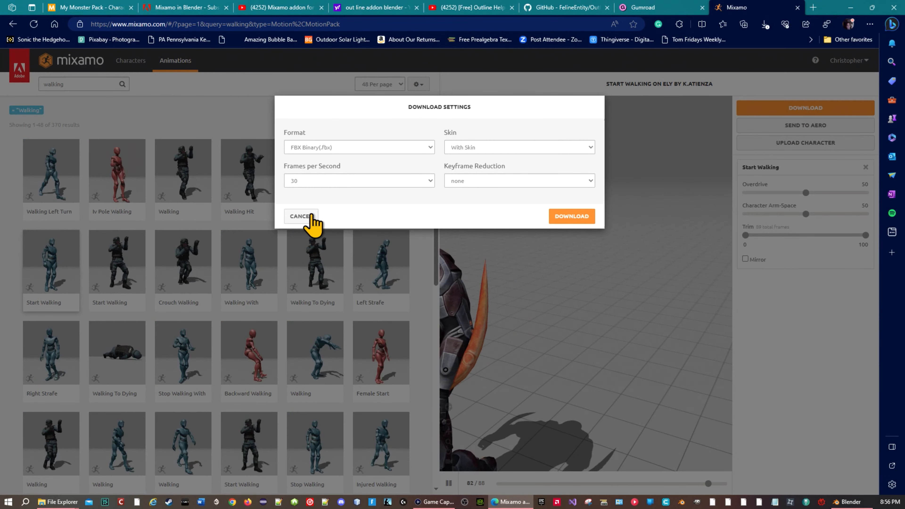
{"action": "left_click", "coordinate": [546, 149]}
{"action": "left_click", "coordinate": [485, 170]}
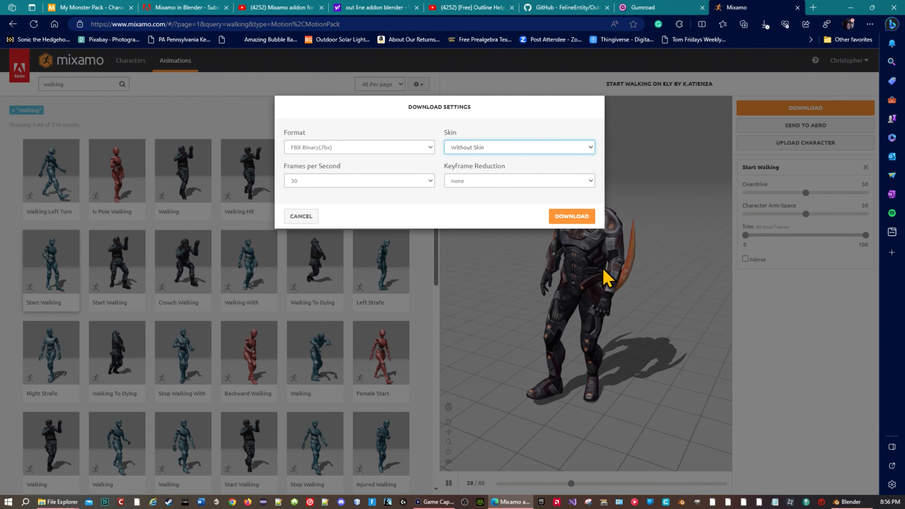
{"action": "left_click", "coordinate": [579, 218]}
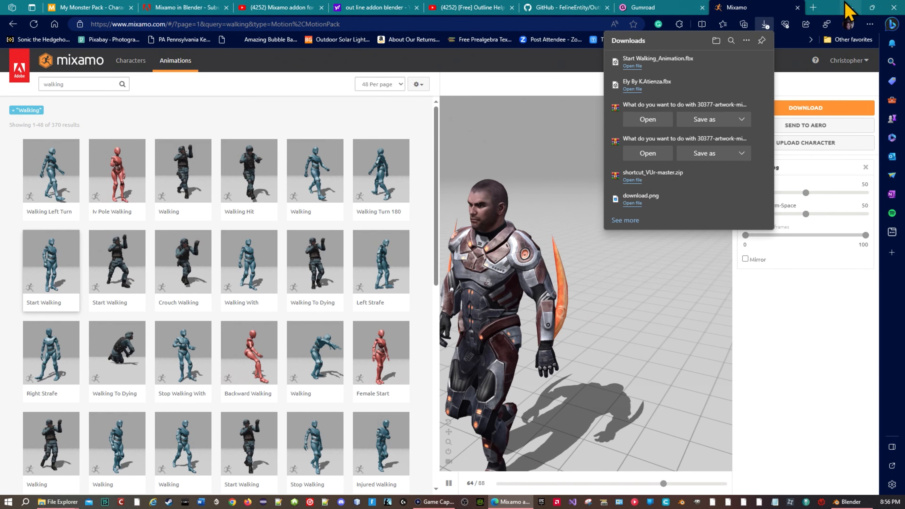
{"action": "left_click", "coordinate": [850, 7]}
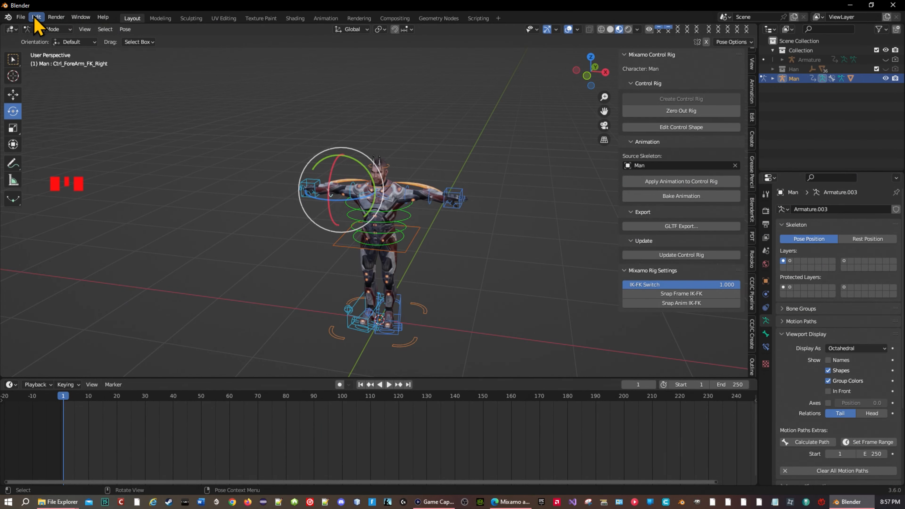
- Return to Object Mode and move the Man character about -1.36 m along the X axis
{"action": "left_click", "coordinate": [48, 29]}
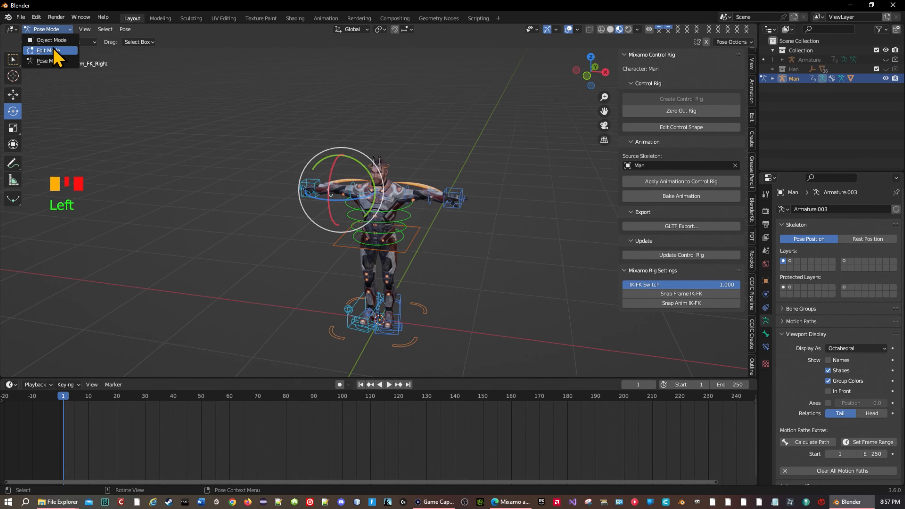
{"action": "left_click", "coordinate": [57, 40]}
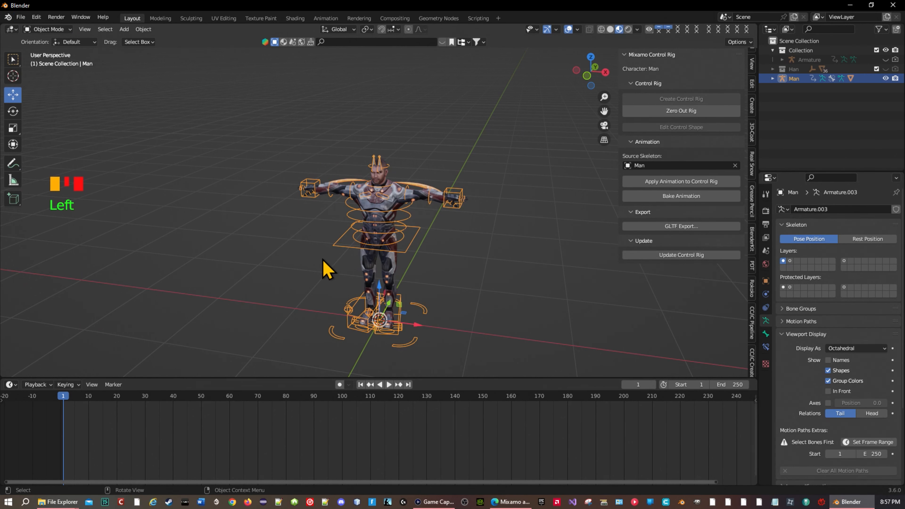
{"action": "scroll", "coordinate": [331, 264], "scroll_direction": "down", "scroll_amount": 2}
{"action": "scroll", "coordinate": [331, 265], "scroll_direction": "up", "scroll_amount": 3}
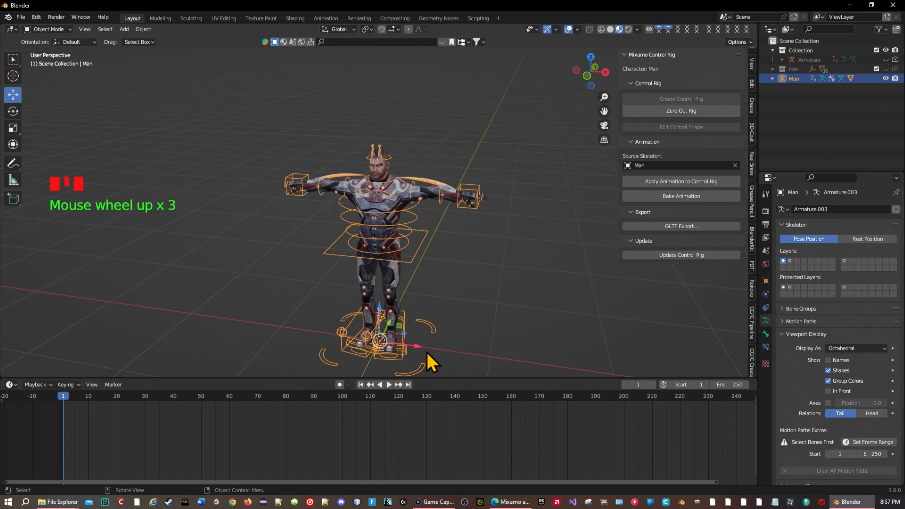
{"action": "left_click_drag", "start_coordinate": [419, 349], "coordinate": [280, 338]}
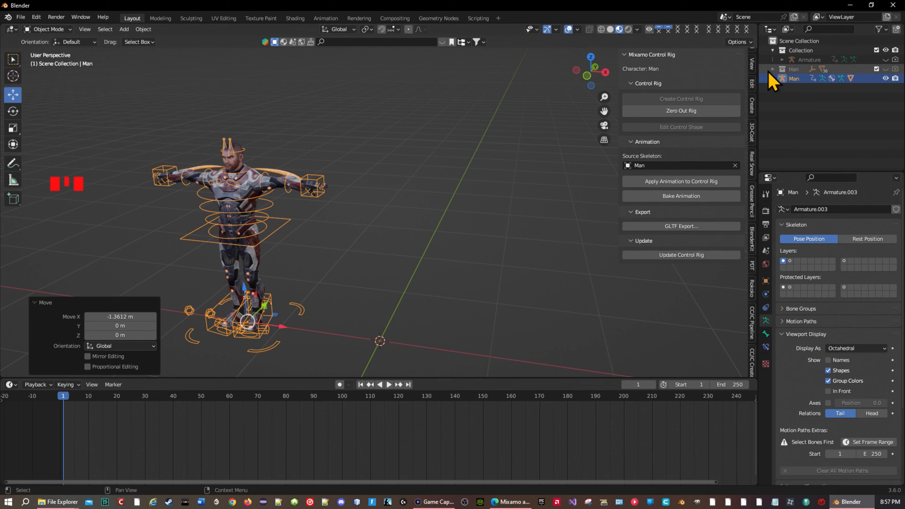
- Examine the Man armature's hierarchy in the scene collection, including its child mesh, modifiers and vertex groups
{"action": "left_click", "coordinate": [773, 79]}
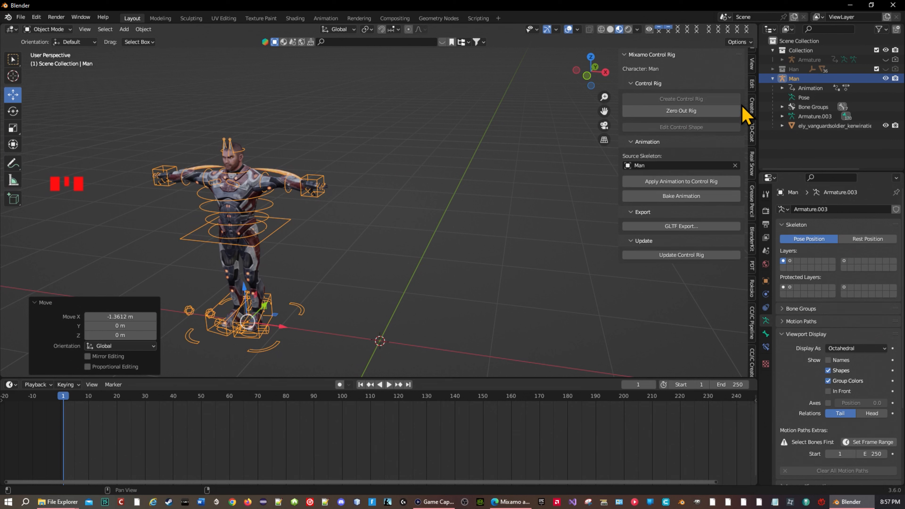
{"action": "left_click", "coordinate": [782, 125]}
{"action": "scroll", "coordinate": [834, 142], "scroll_direction": "down", "scroll_amount": 4}
{"action": "scroll", "coordinate": [826, 137], "scroll_direction": "up", "scroll_amount": 3}
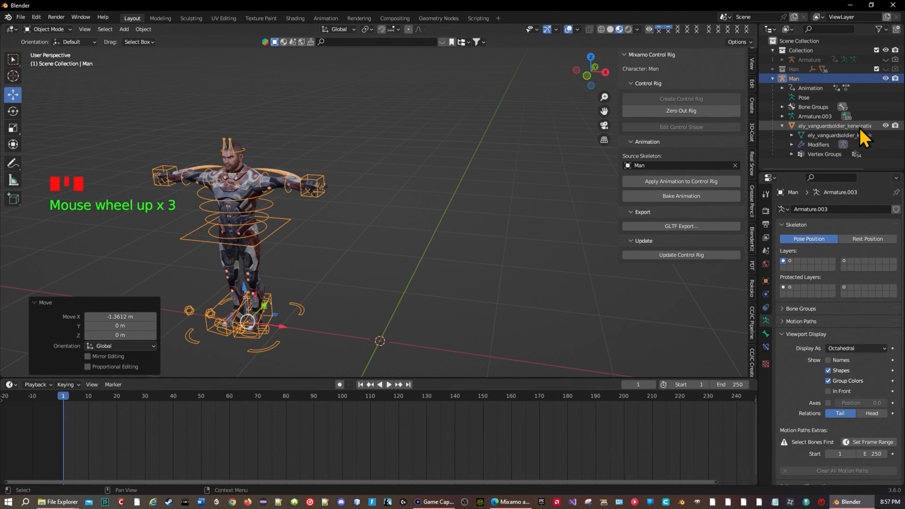
{"action": "left_click", "coordinate": [781, 126]}
{"action": "left_click", "coordinate": [782, 126]}
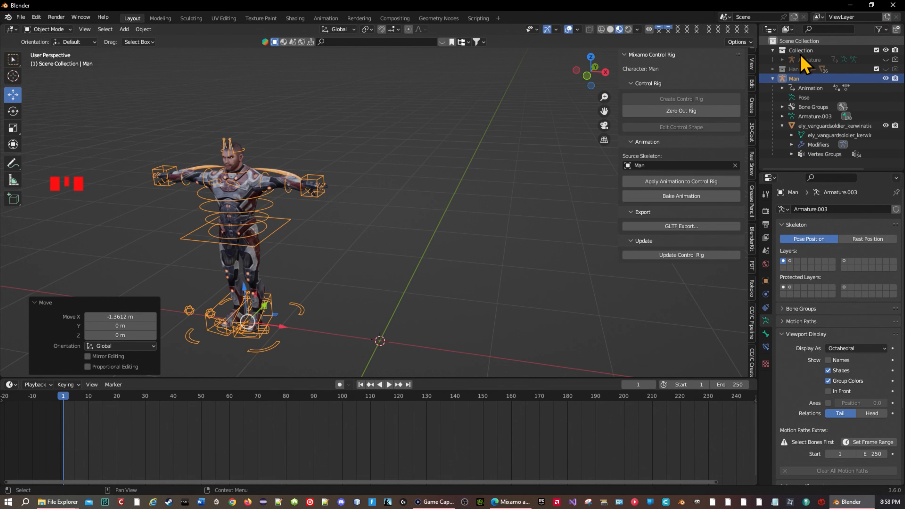
{"action": "left_click", "coordinate": [773, 79]}
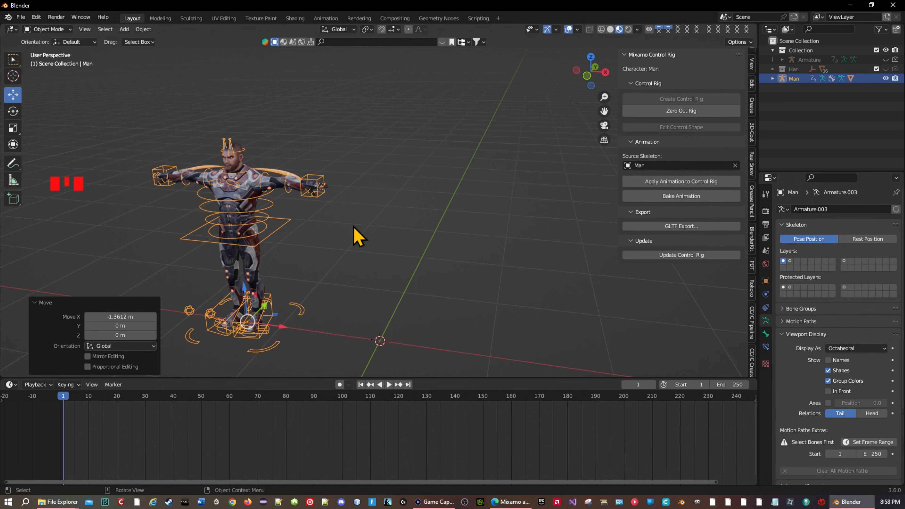
- Import Start Walking_Animation.fbx from the C:\BLender\FBX folder into the scene
{"action": "left_click", "coordinate": [21, 17]}
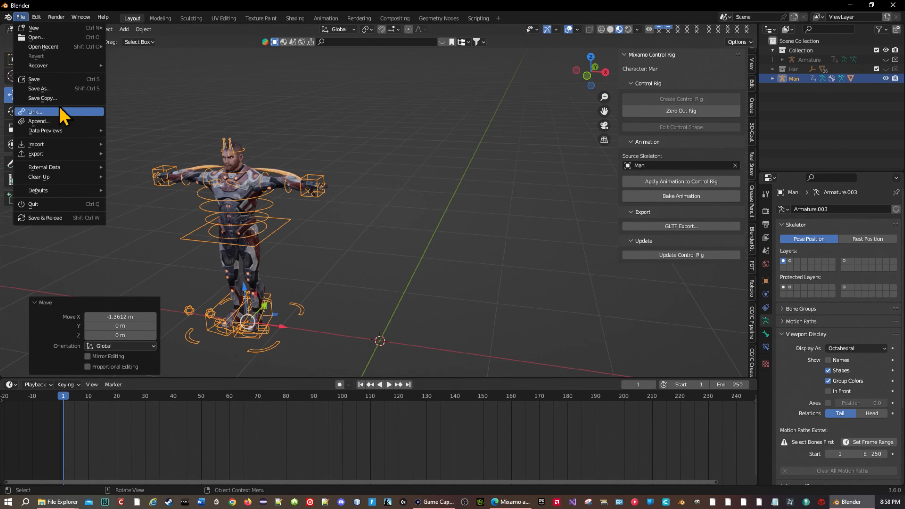
{"action": "mouse_move", "coordinate": [65, 144]}
{"action": "left_click", "coordinate": [161, 247]}
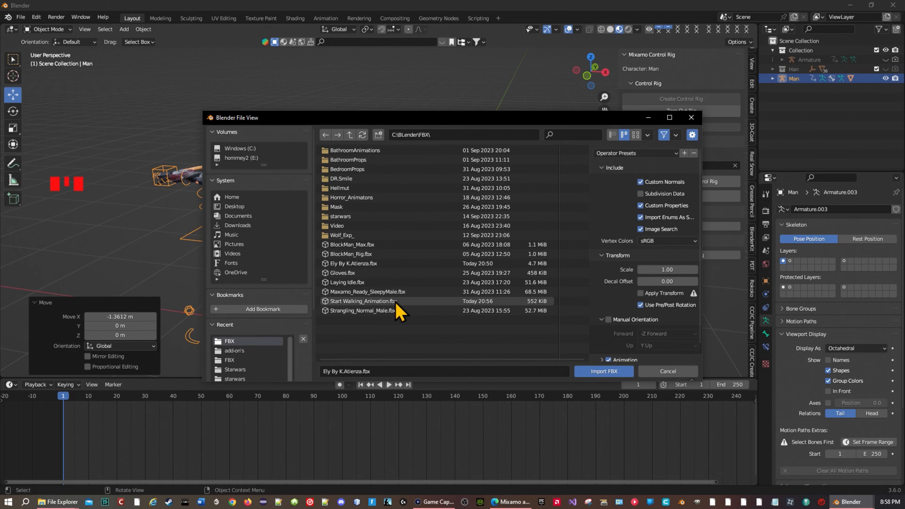
{"action": "left_click", "coordinate": [378, 302]}
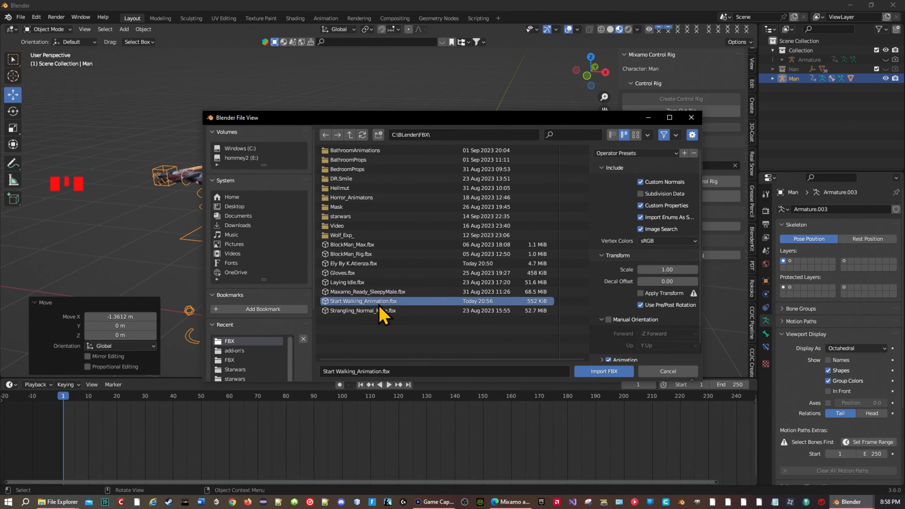
{"action": "left_click", "coordinate": [607, 372]}
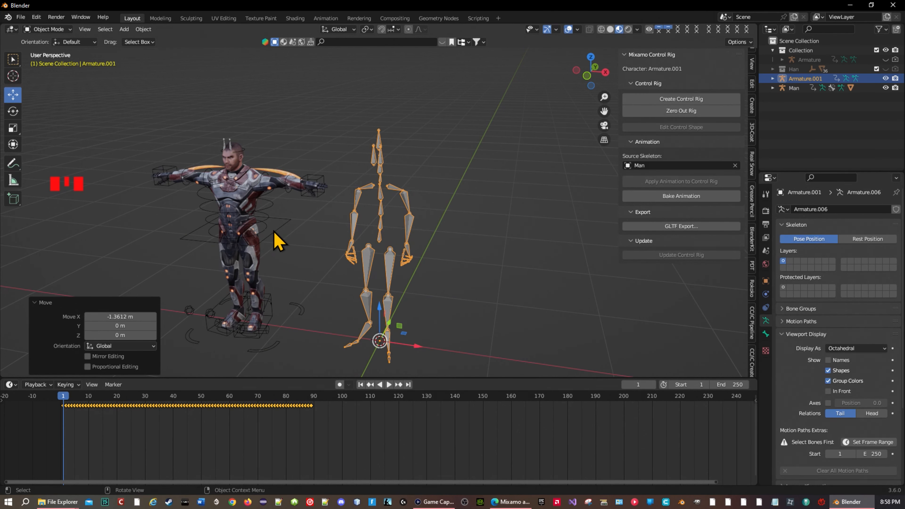
- Select the Man rig and set Armature.001 as the source skeleton for its animation
{"action": "left_click", "coordinate": [279, 243]}
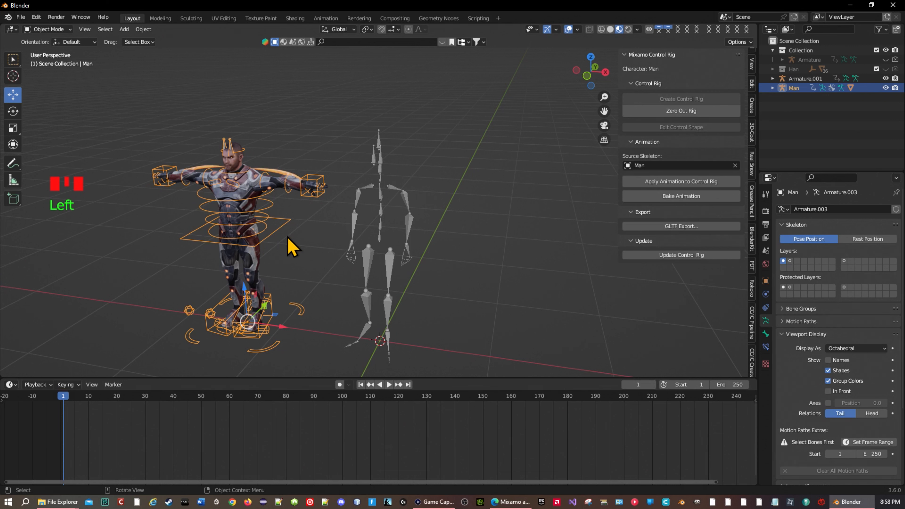
{"action": "left_click", "coordinate": [735, 166]}
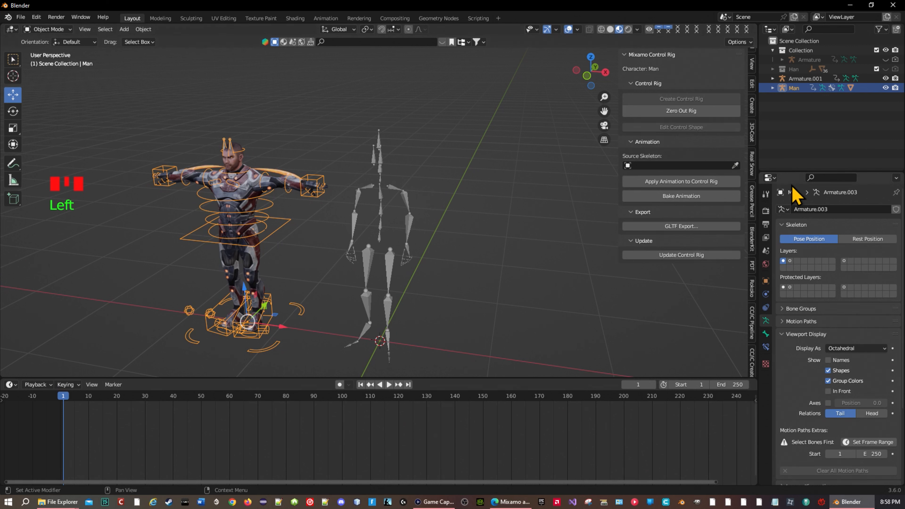
{"action": "left_click", "coordinate": [736, 165]}
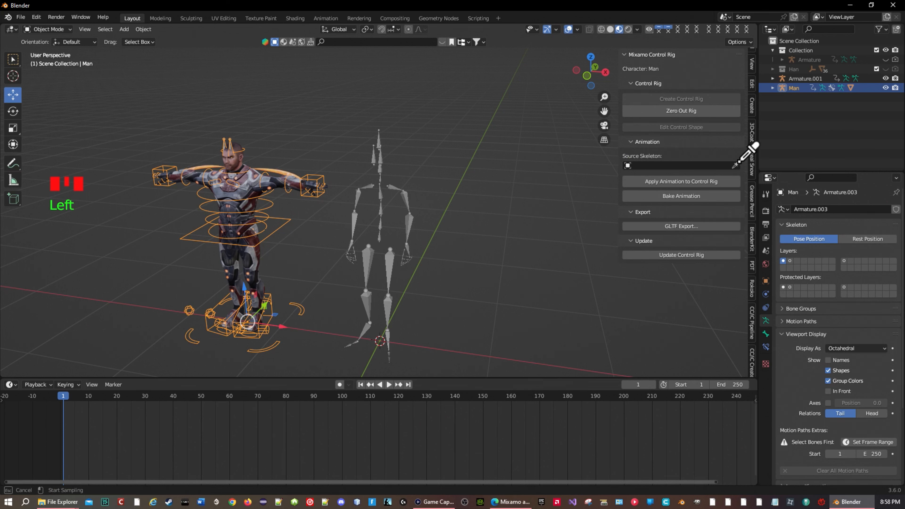
{"action": "left_click", "coordinate": [409, 238]}
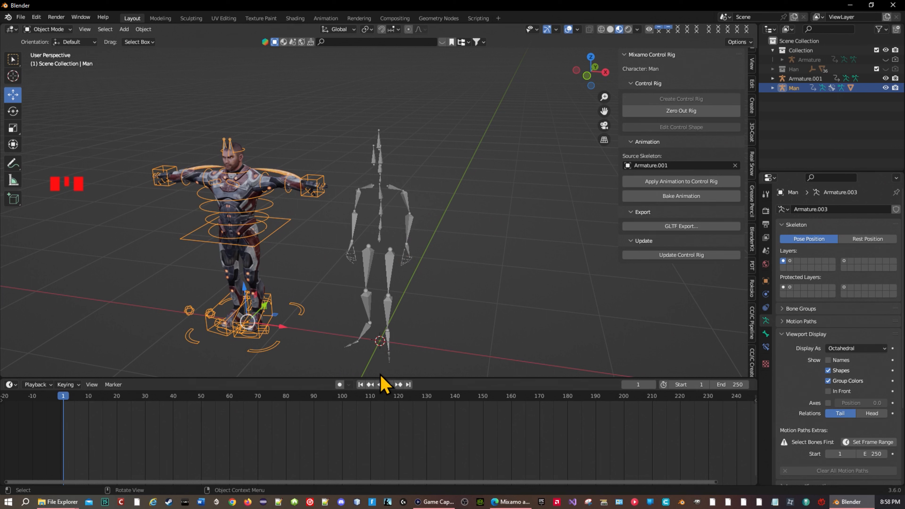
- Play the imported skeleton's walking animation as a preview, stop it and return the timeline to frame 0
{"action": "left_click", "coordinate": [389, 385]}
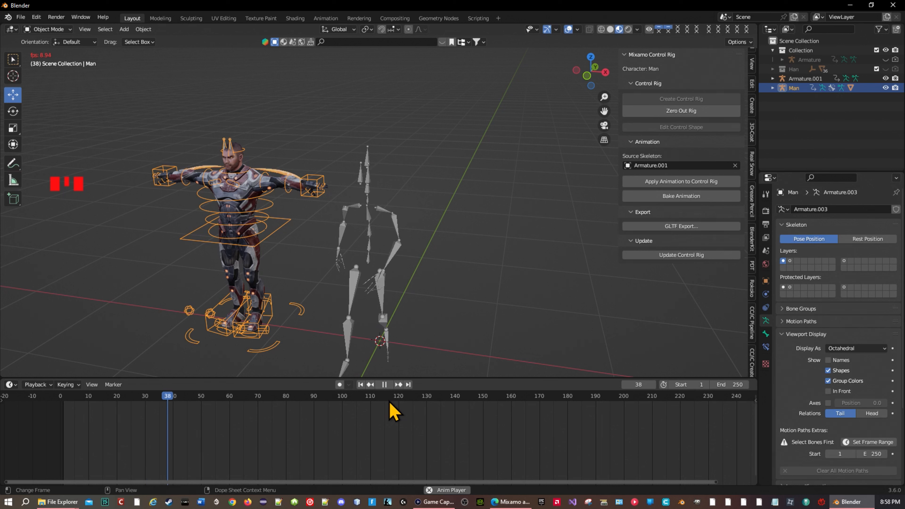
{"action": "left_click", "coordinate": [384, 385]}
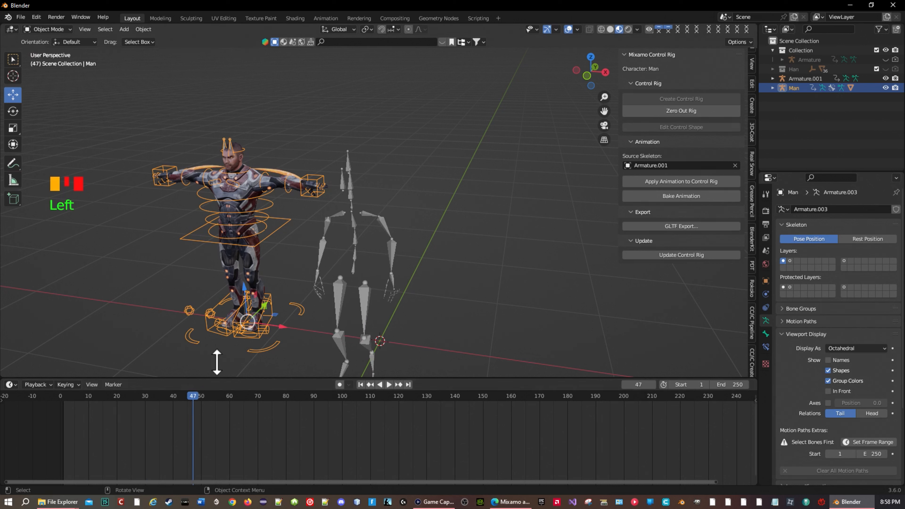
{"action": "left_click_drag", "start_coordinate": [197, 401], "coordinate": [4, 398]}
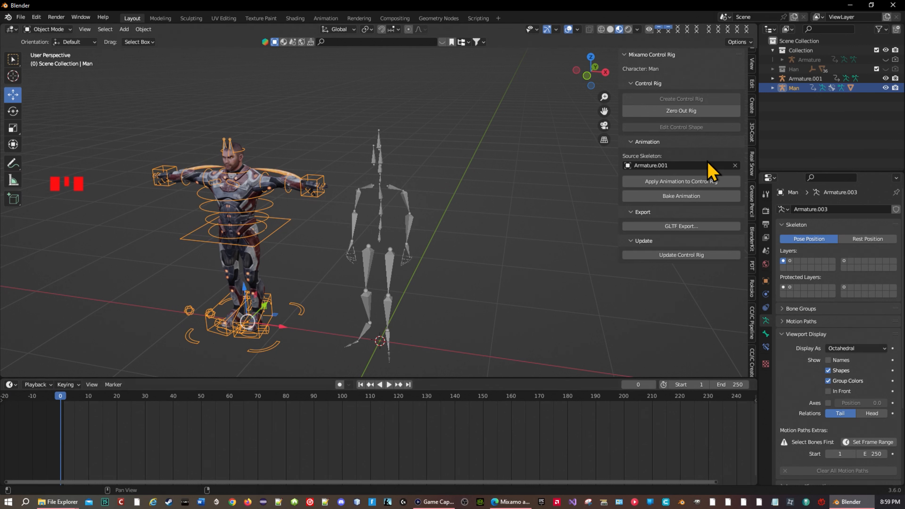
- Rename Armature.001 in the scene collection as Walking
{"action": "left_click", "coordinate": [815, 86]}
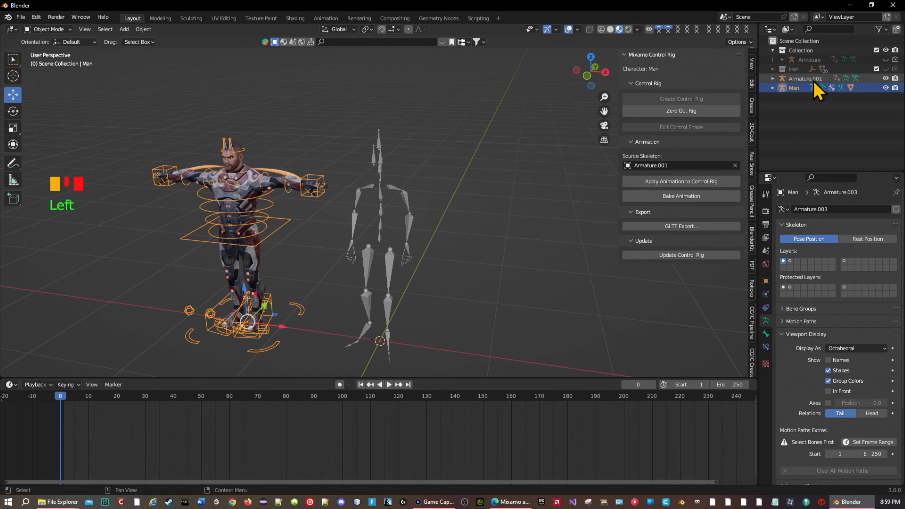
{"action": "double_click", "coordinate": [811, 78]}
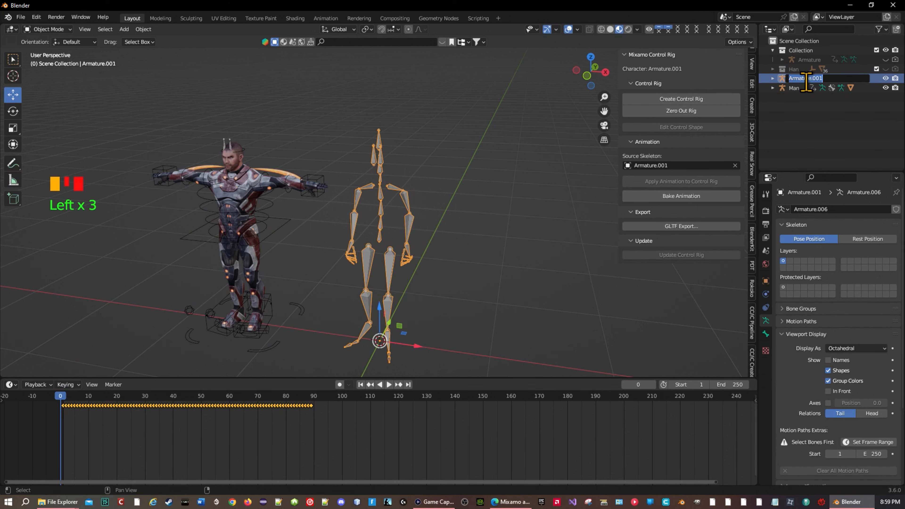
{"action": "type", "text": "Walkin"}
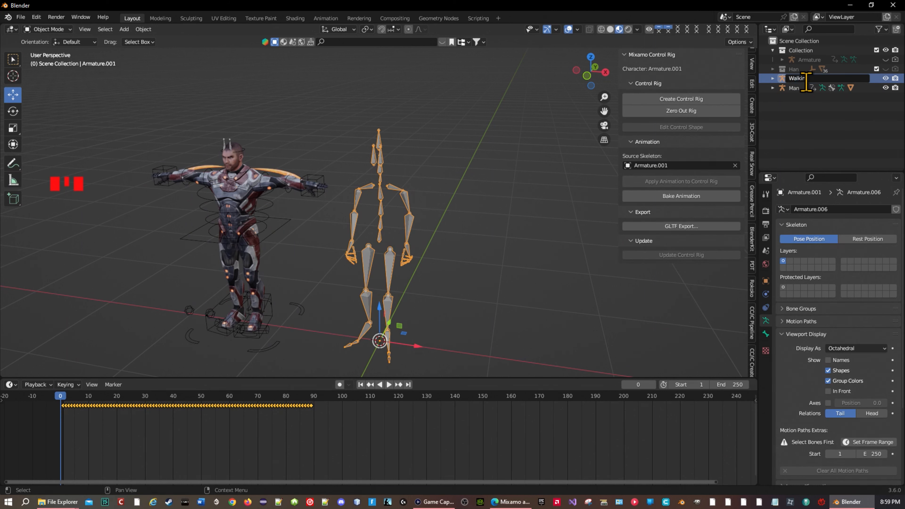
{"action": "type", "text": "g"}
{"action": "key", "text": "Return"}
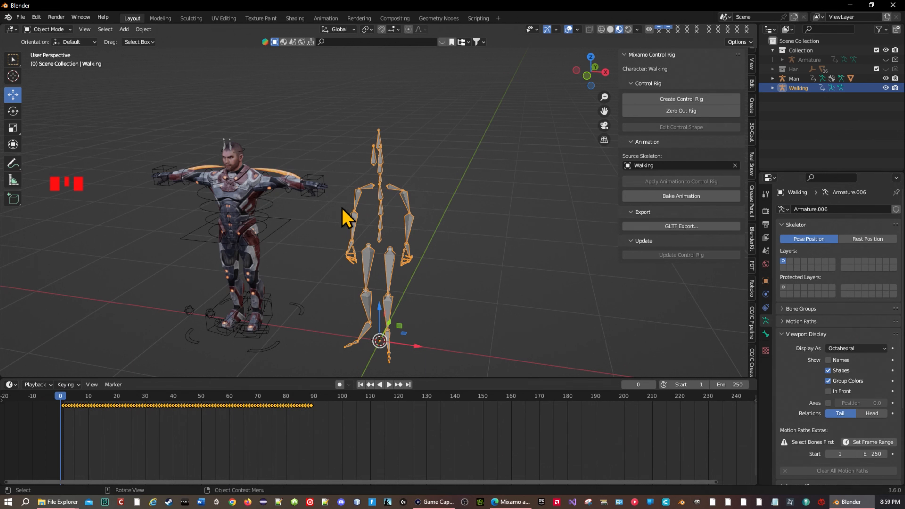
- Apply the Walking skeleton's animation to the Man control rig and play it back, viewing the motion from the side
{"action": "left_click", "coordinate": [272, 232]}
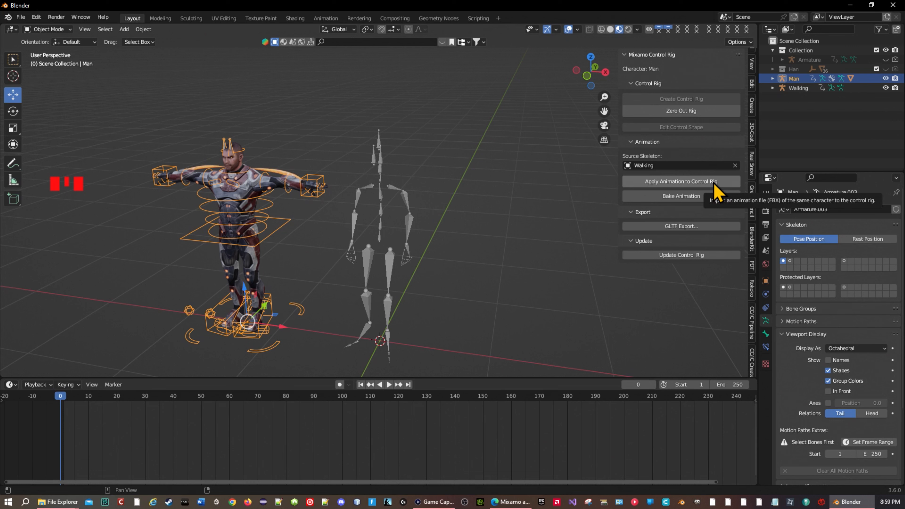
{"action": "left_click", "coordinate": [717, 193]}
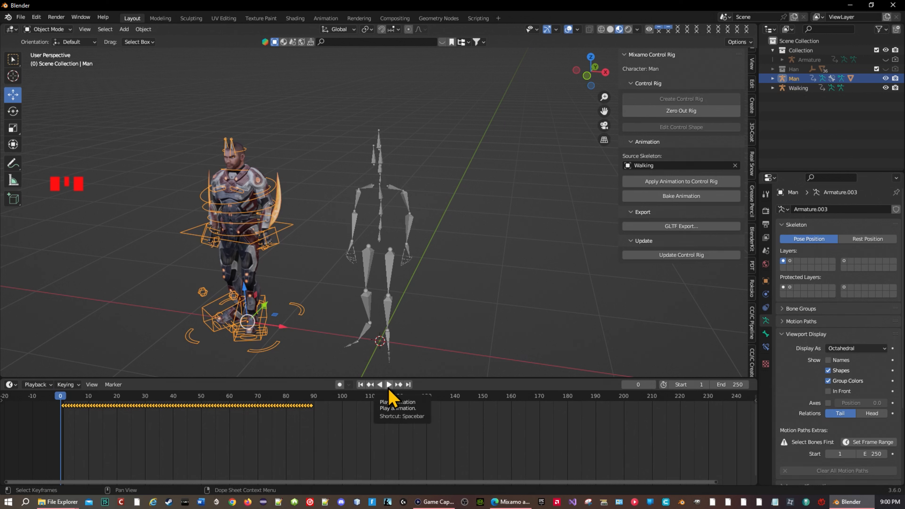
{"action": "left_click", "coordinate": [388, 386]}
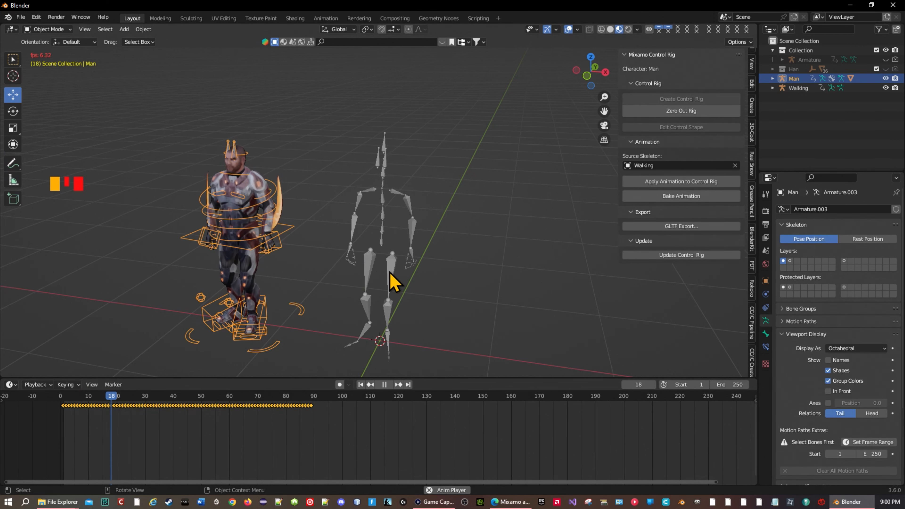
{"action": "scroll", "coordinate": [401, 282], "scroll_direction": "down", "scroll_amount": 2}
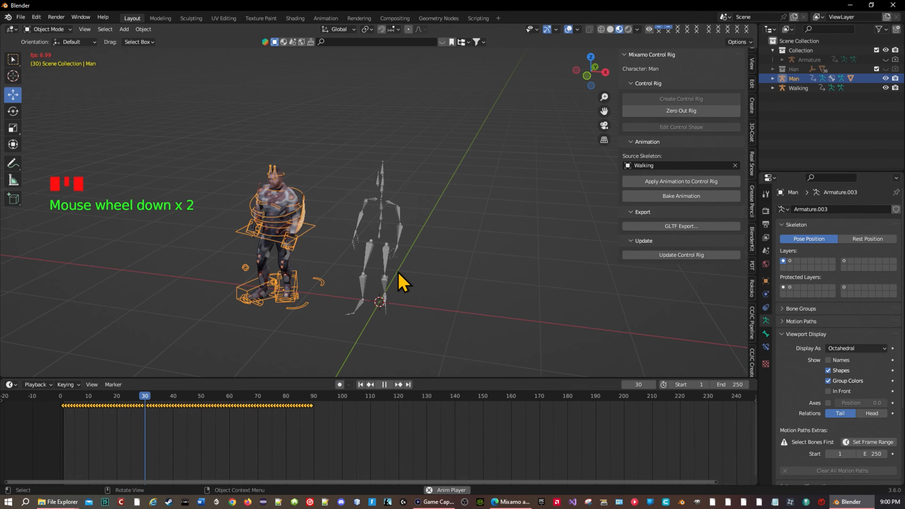
{"action": "scroll", "coordinate": [402, 282], "scroll_direction": "down", "scroll_amount": 1}
{"action": "scroll", "coordinate": [402, 282], "scroll_direction": "up", "scroll_amount": 1}
{"action": "scroll", "coordinate": [462, 289], "scroll_direction": "up", "scroll_amount": 1}
{"action": "middle_click_drag", "start_coordinate": [463, 289], "coordinate": [384, 304]}
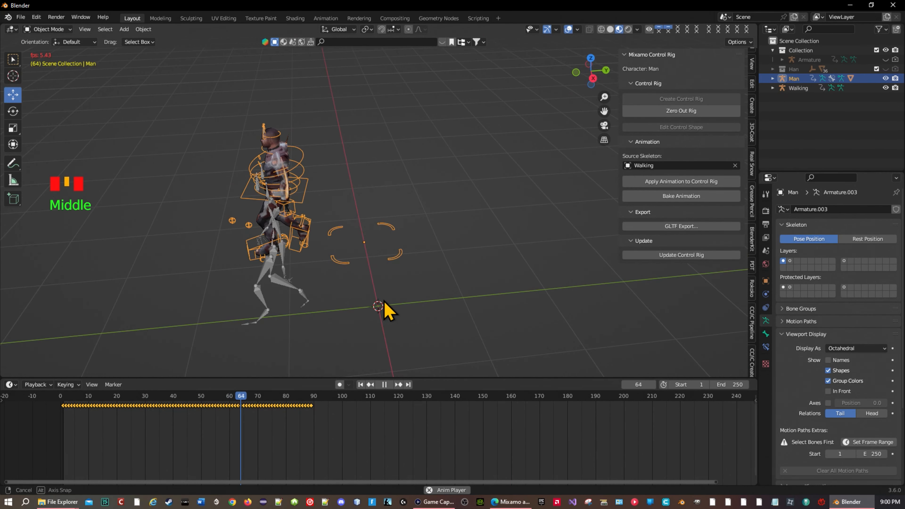
{"action": "left_click", "coordinate": [384, 384]}
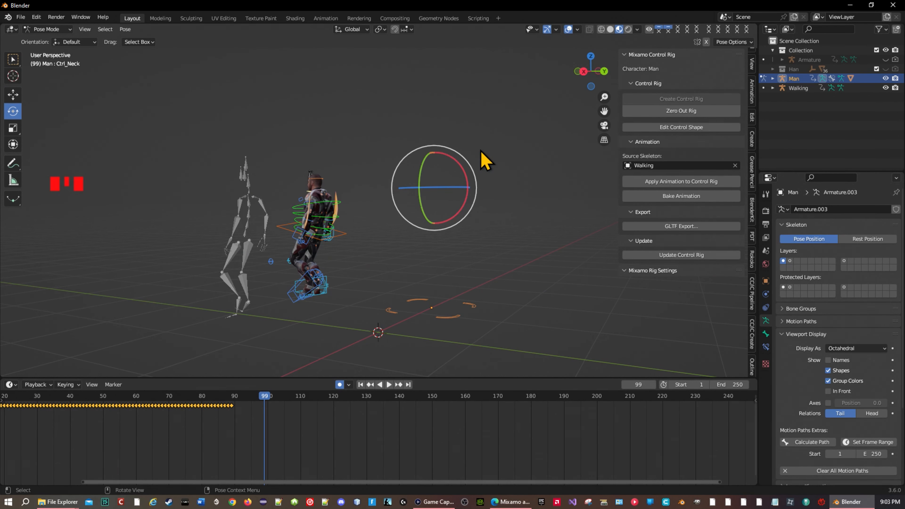
- Zero out the Man control rig and clear its Walking source skeleton
{"action": "left_click", "coordinate": [682, 112]}
{"action": "middle_click_drag", "start_coordinate": [433, 335], "coordinate": [525, 314]}
{"action": "middle_click_drag", "start_coordinate": [370, 315], "coordinate": [391, 224]}
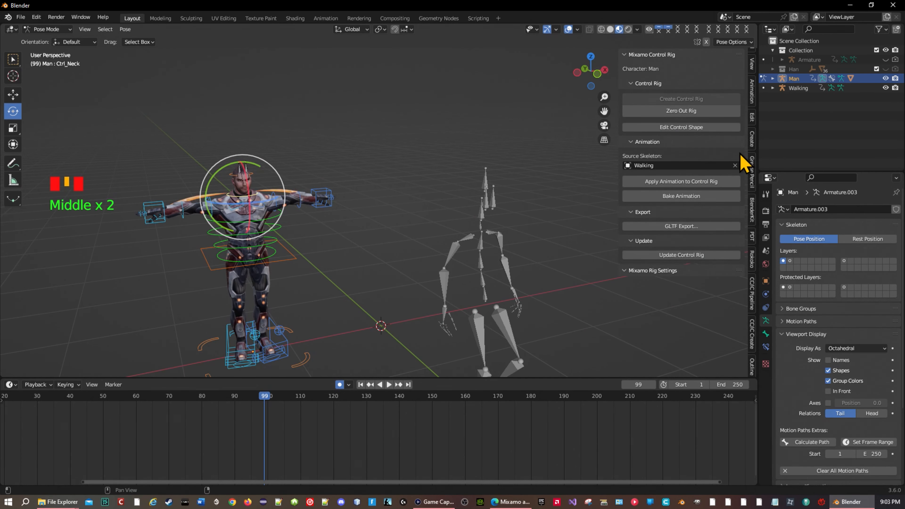
{"action": "left_click", "coordinate": [731, 165]}
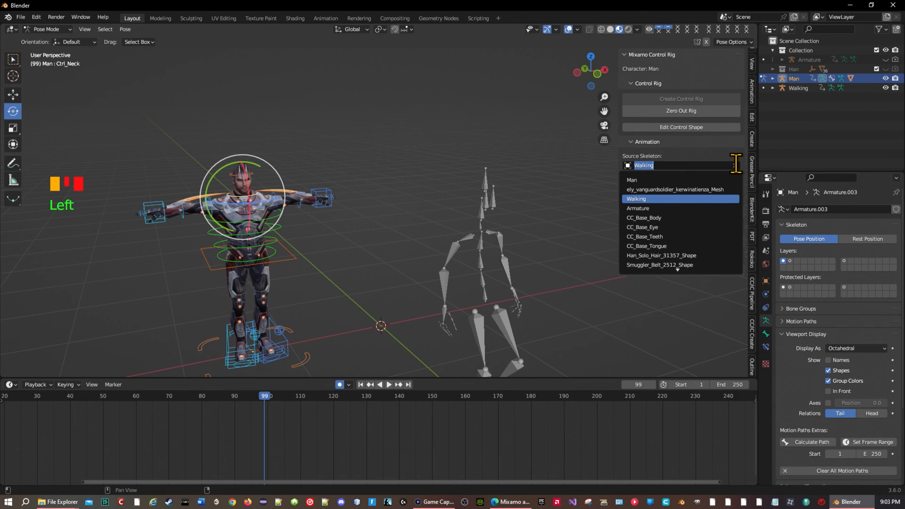
{"action": "left_click", "coordinate": [734, 165]}
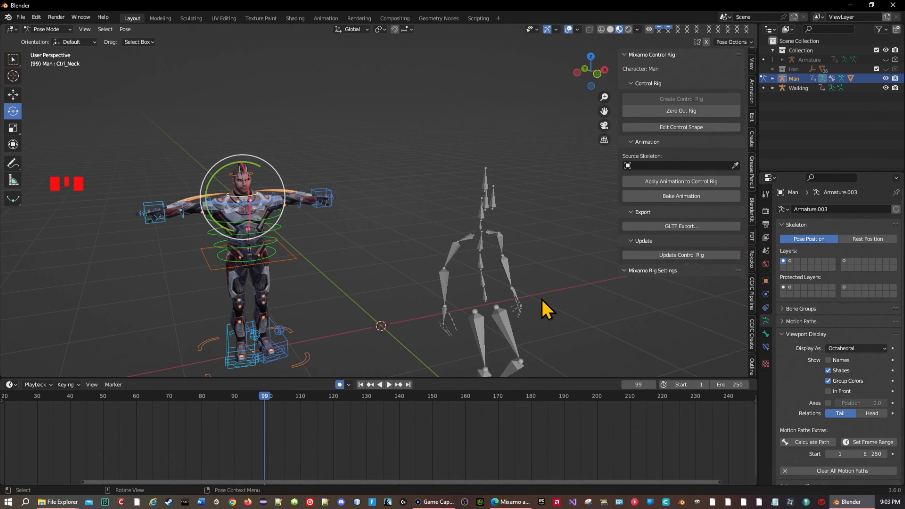